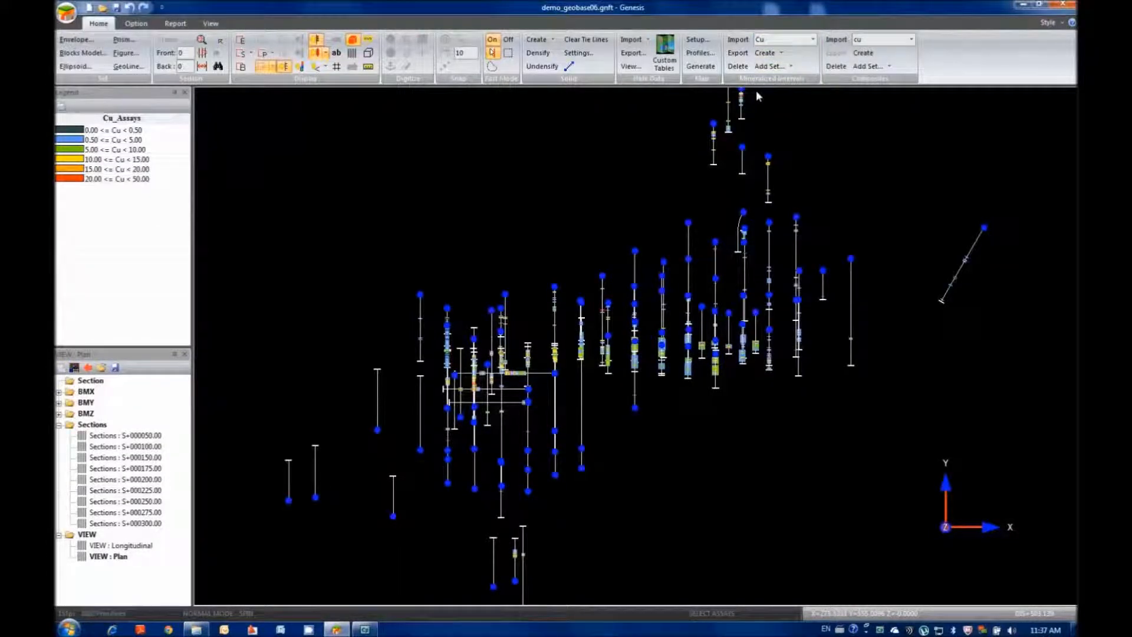
- Hide the drillholes and assays in the plan view, leaving only the mineralized intervals displayed
{"action": "left_click", "coordinate": [285, 67]}
{"action": "left_click", "coordinate": [285, 68]}
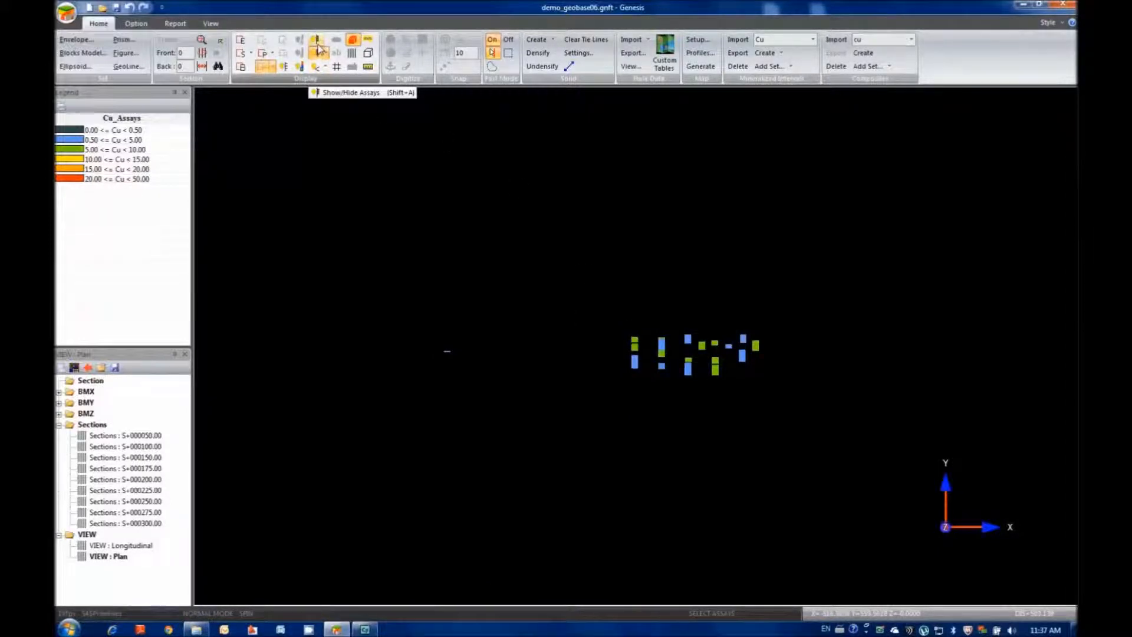
{"action": "left_click", "coordinate": [317, 46]}
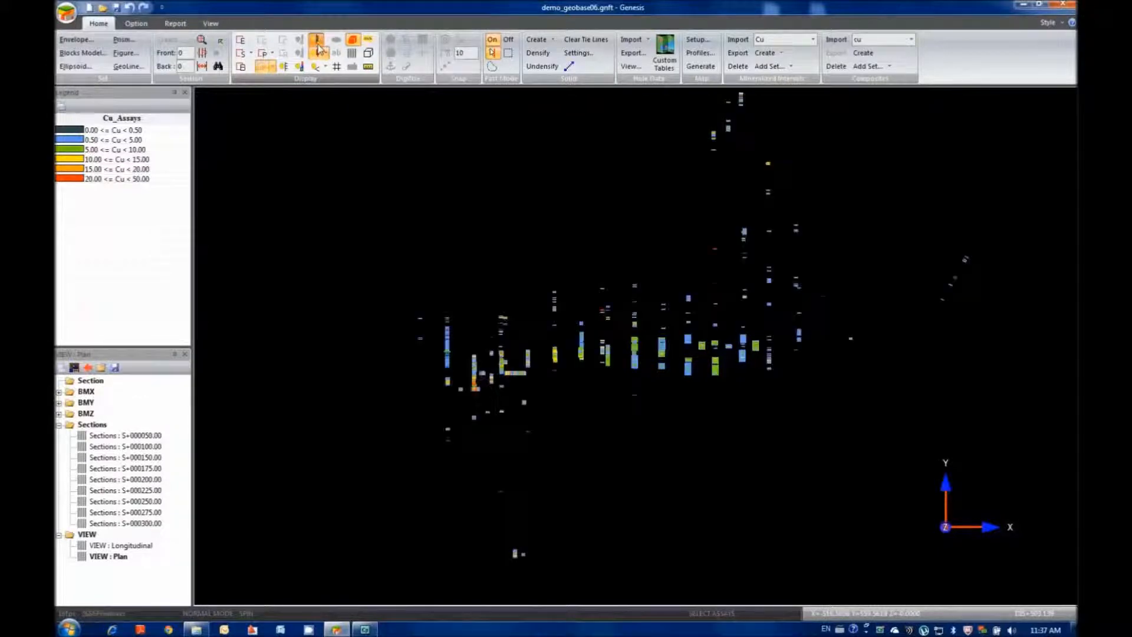
{"action": "left_click", "coordinate": [315, 43]}
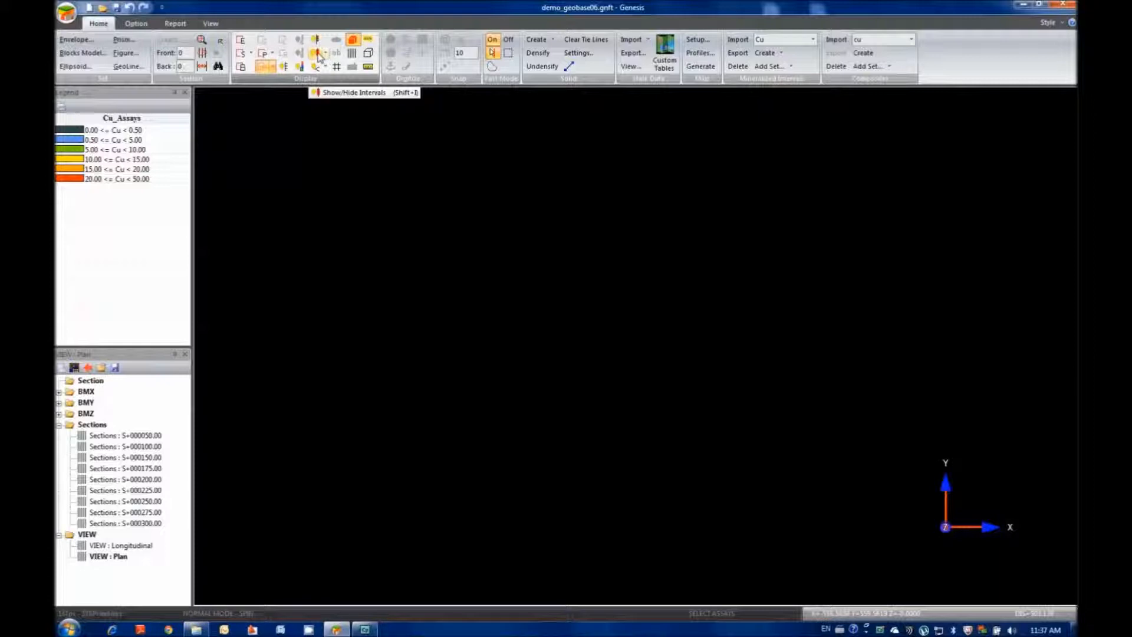
{"action": "left_click", "coordinate": [319, 57]}
{"action": "left_click", "coordinate": [319, 57]}
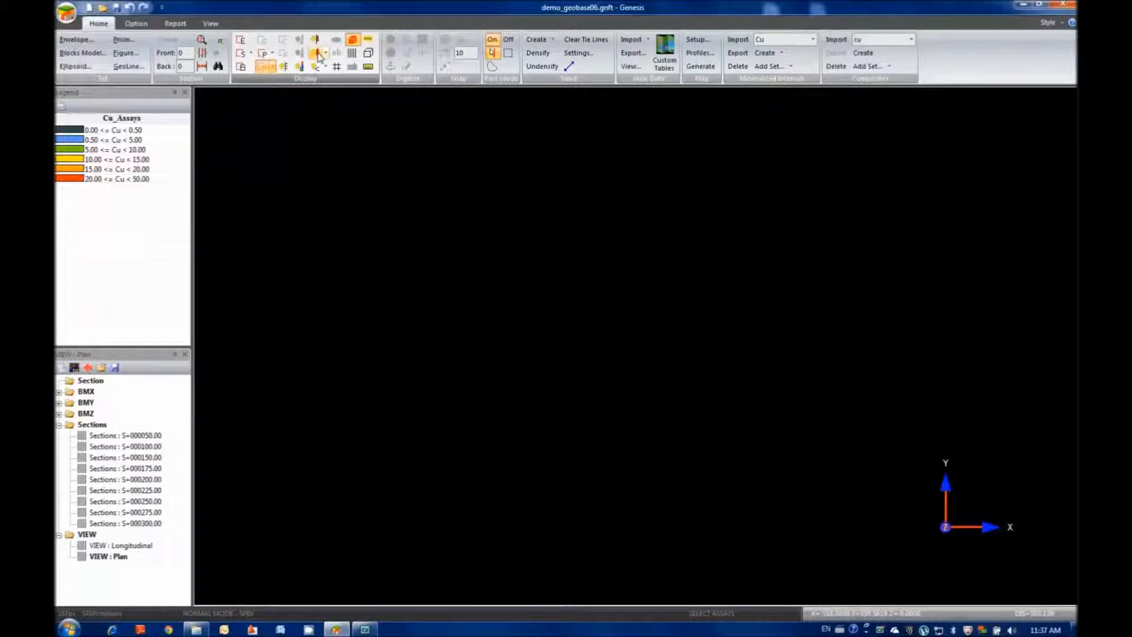
{"action": "left_click", "coordinate": [319, 57]}
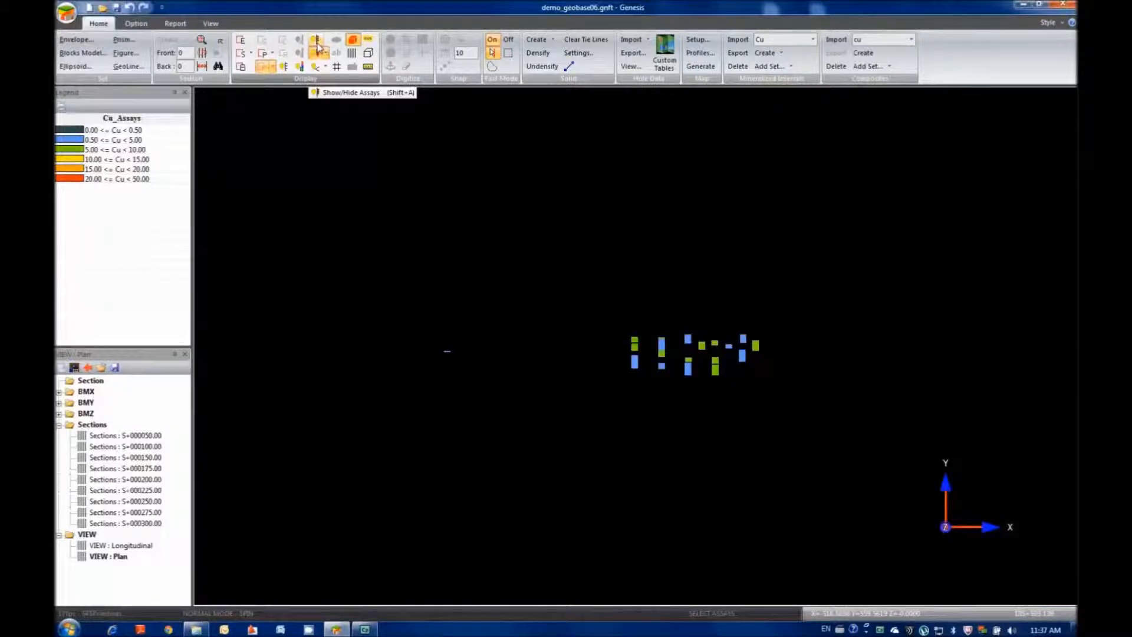
- Display section S+000175.00 with the drillholes and assays shown and the mineralized intervals hidden
{"action": "double_click", "coordinate": [149, 468]}
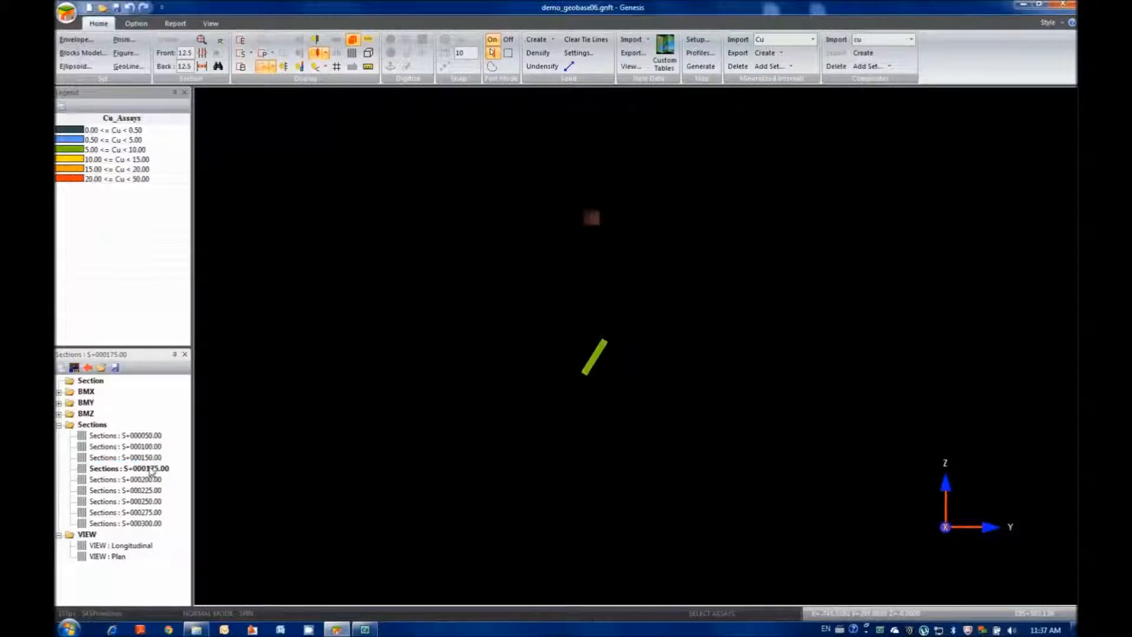
{"action": "left_click", "coordinate": [287, 68]}
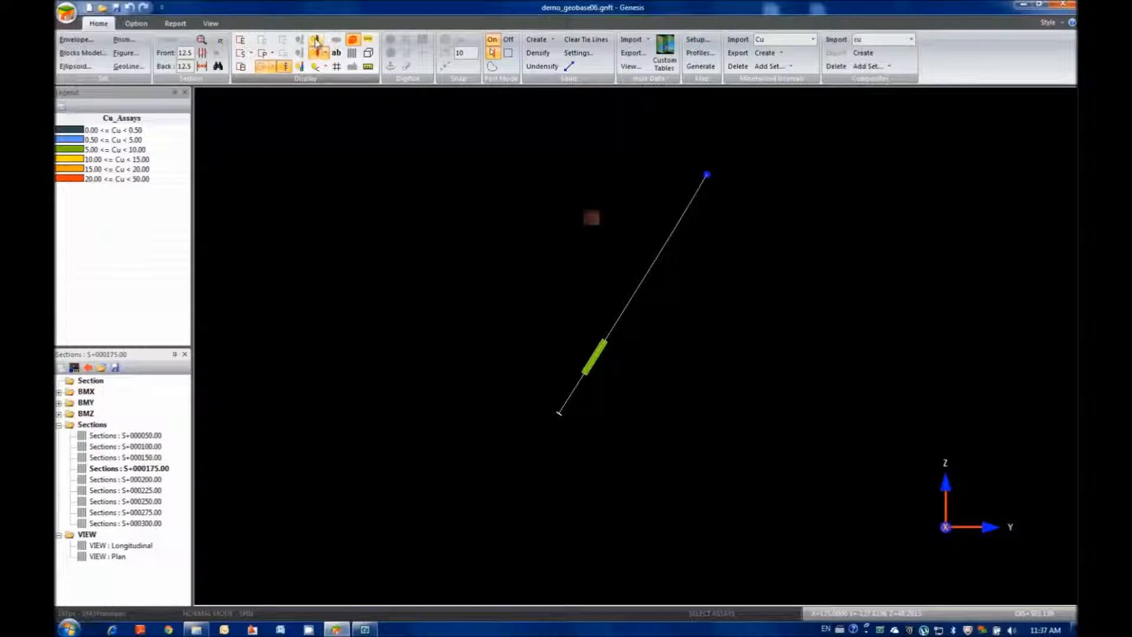
{"action": "left_click", "coordinate": [316, 40]}
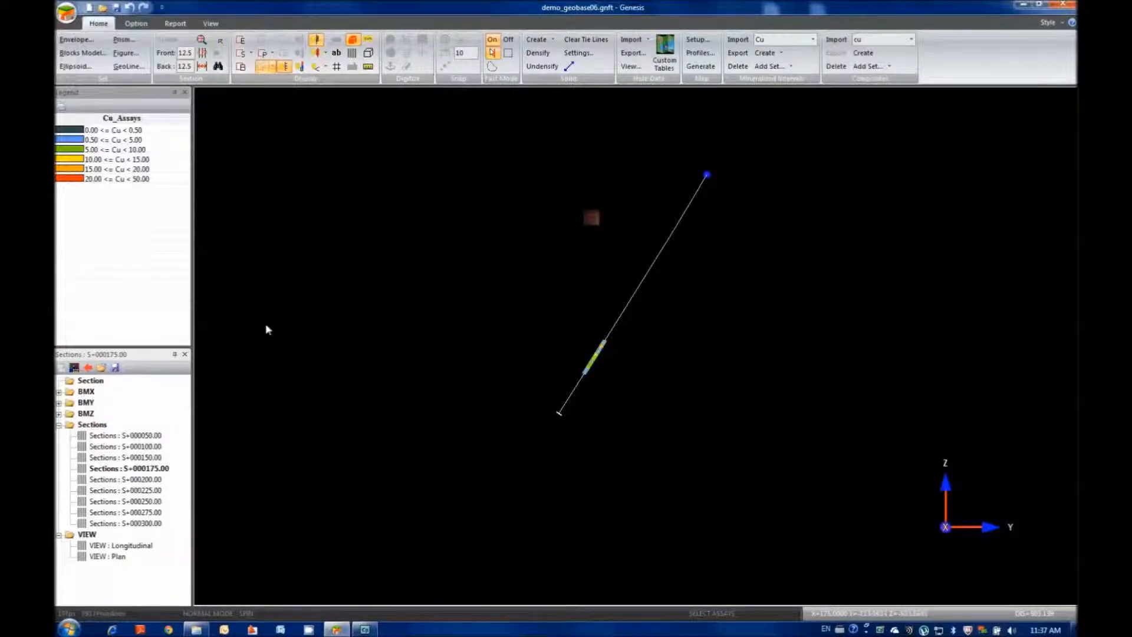
- Display section S+000200.00 and bring the assays of its two leftmost drillholes into close view
{"action": "double_click", "coordinate": [143, 480]}
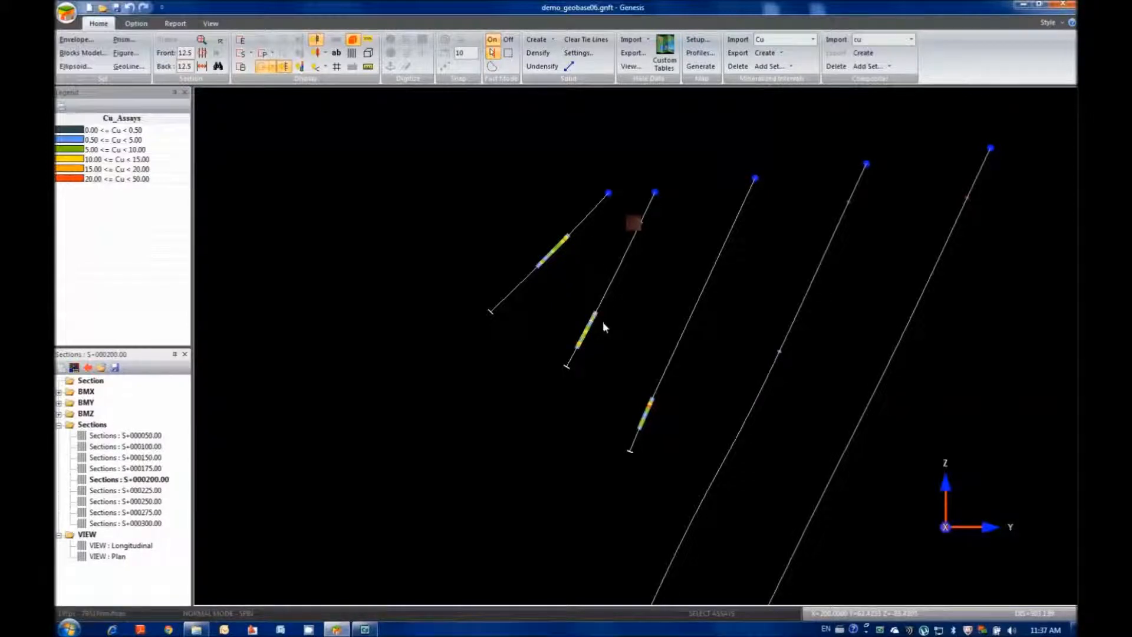
{"action": "left_click", "coordinate": [584, 317]}
{"action": "scroll", "coordinate": [581, 330], "scroll_direction": "up", "scroll_amount": 6}
{"action": "scroll", "coordinate": [602, 389], "scroll_direction": "up", "scroll_amount": 1}
{"action": "left_click_drag", "start_coordinate": [602, 389], "coordinate": [560, 207]}
{"action": "scroll", "coordinate": [561, 208], "scroll_direction": "up", "scroll_amount": 1}
{"action": "scroll", "coordinate": [540, 299], "scroll_direction": "up", "scroll_amount": 3}
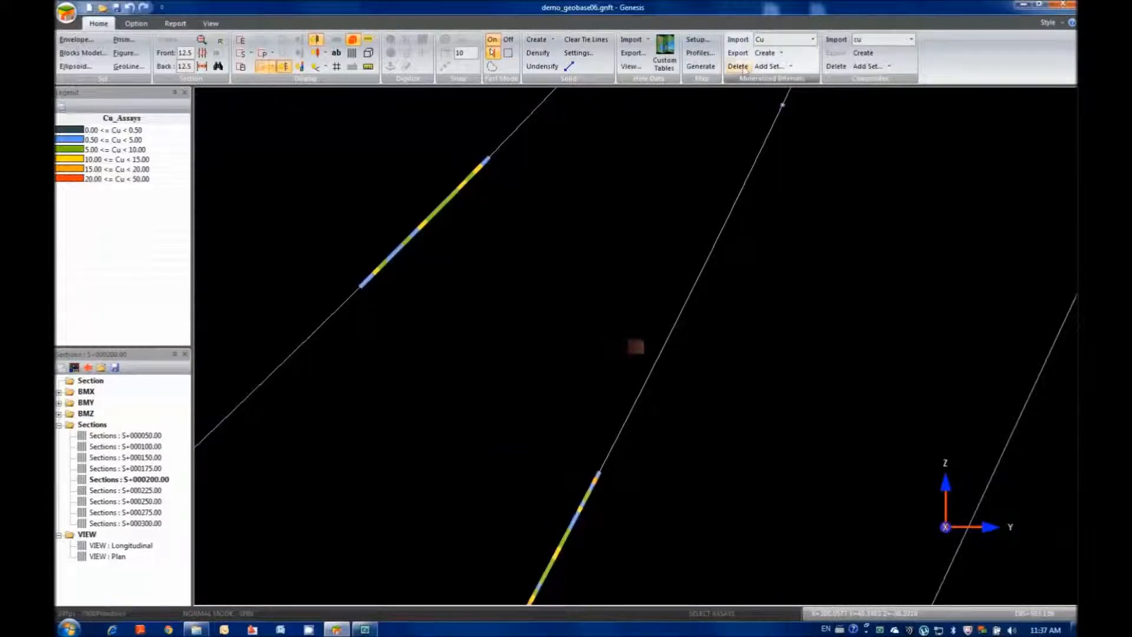
- Add a new mineralized intervals set named "new"
{"action": "left_click", "coordinate": [768, 66]}
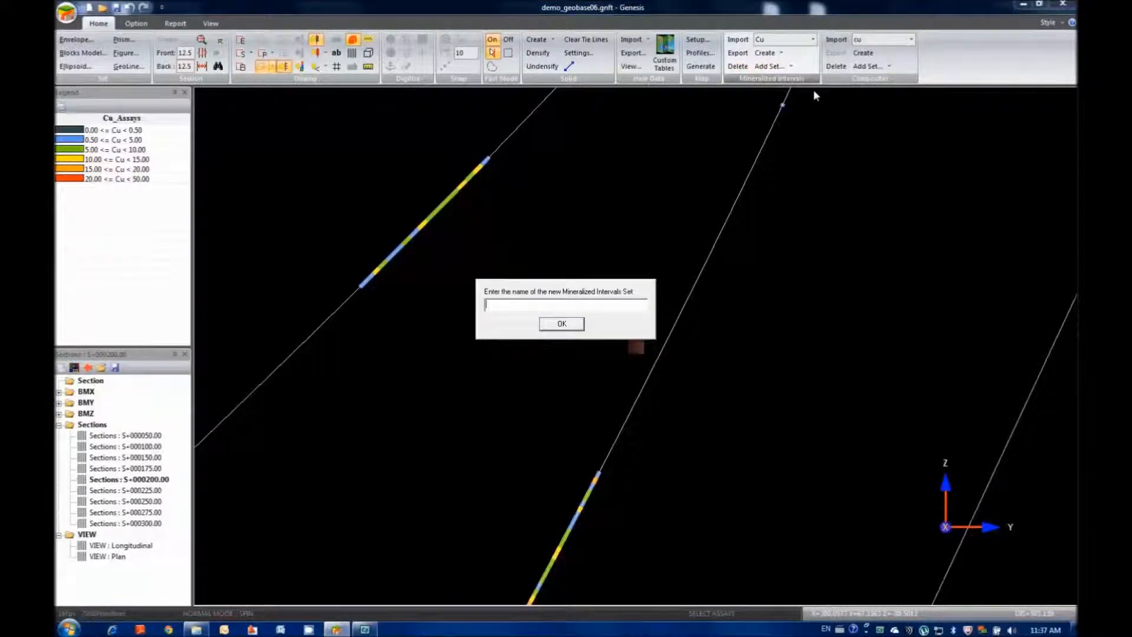
{"action": "type", "text": "new"}
{"action": "key", "text": "Return"}
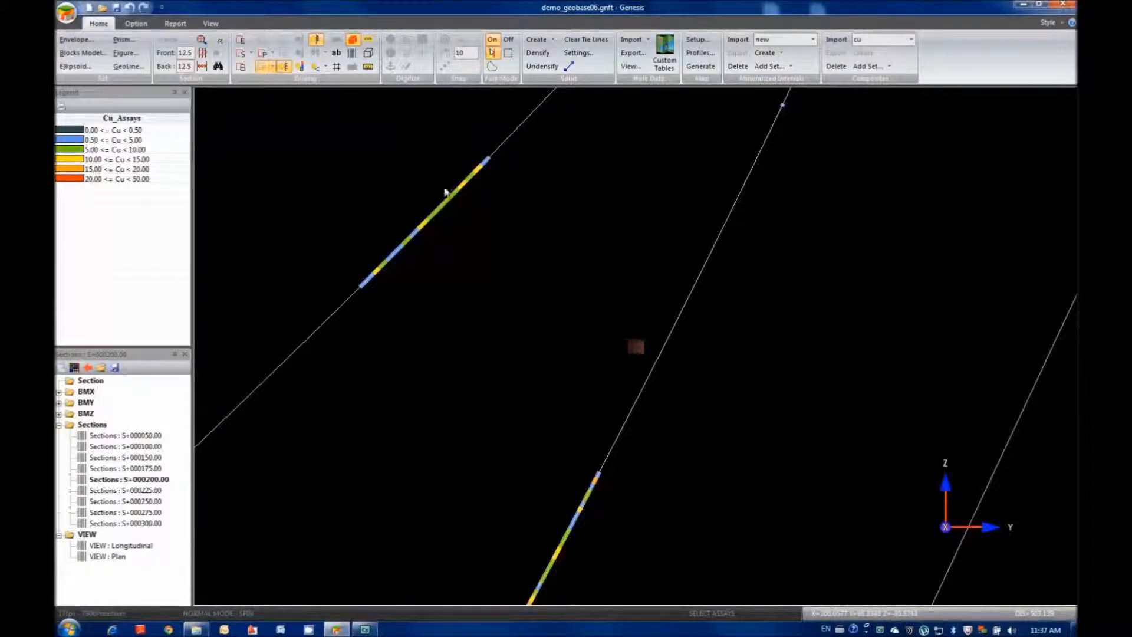
{"action": "right_click", "coordinate": [493, 248]}
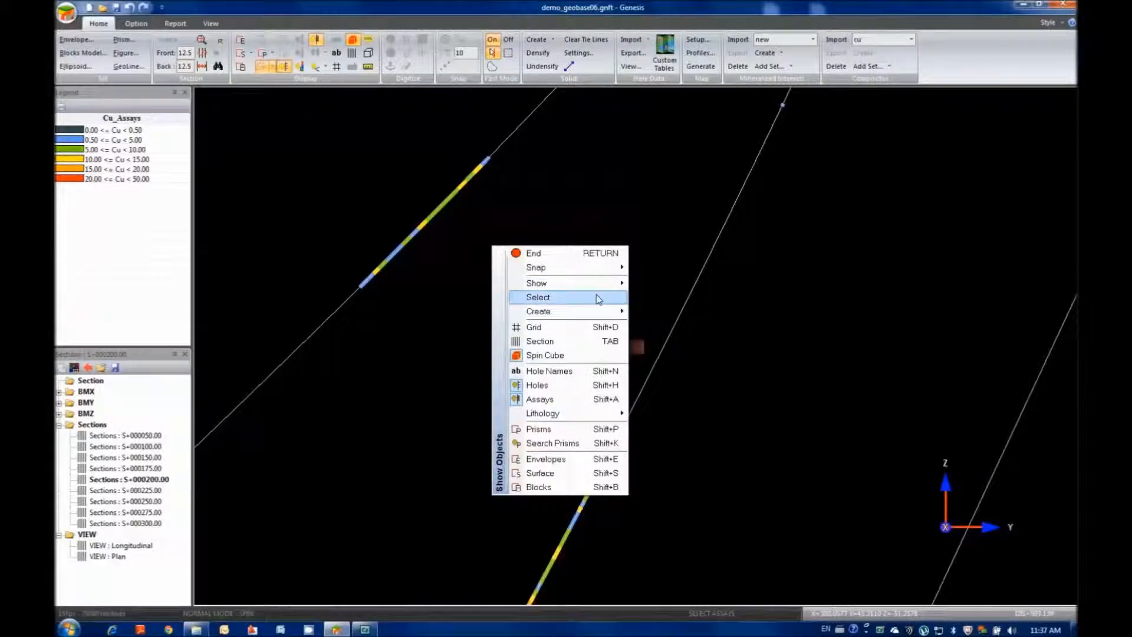
{"action": "mouse_move", "coordinate": [598, 299]}
{"action": "left_click", "coordinate": [680, 368]}
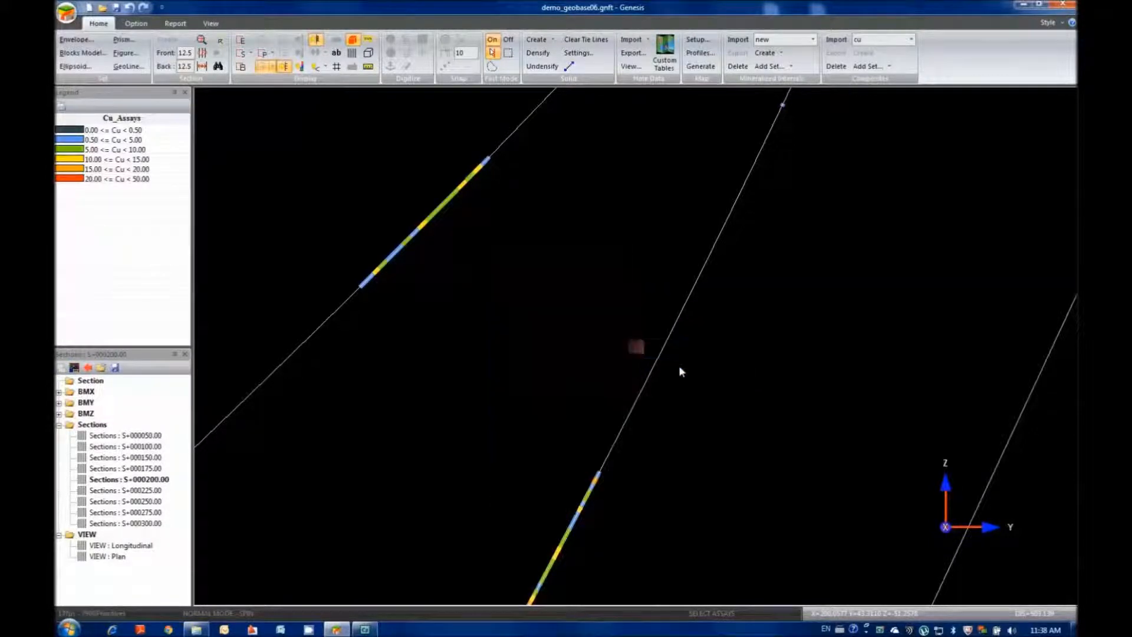
- Create a mineralized interval from the HOLE-36 assay between 40.50 and 42, keeping the zone name Zone1
{"action": "mouse_move", "coordinate": [438, 217]}
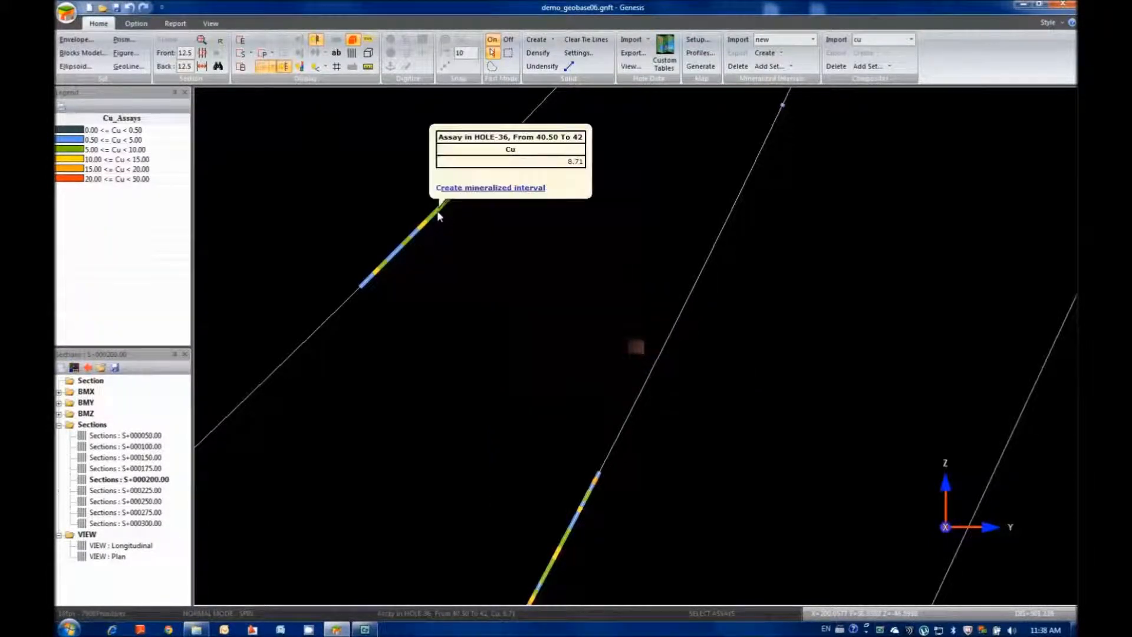
{"action": "left_click", "coordinate": [463, 195]}
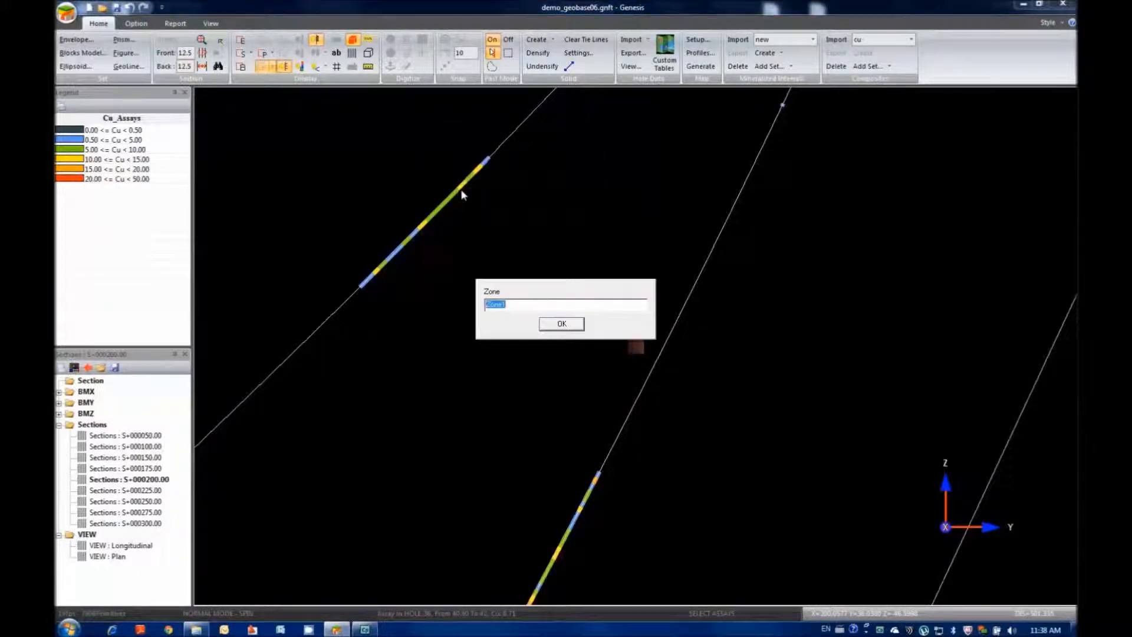
{"action": "left_click", "coordinate": [560, 323]}
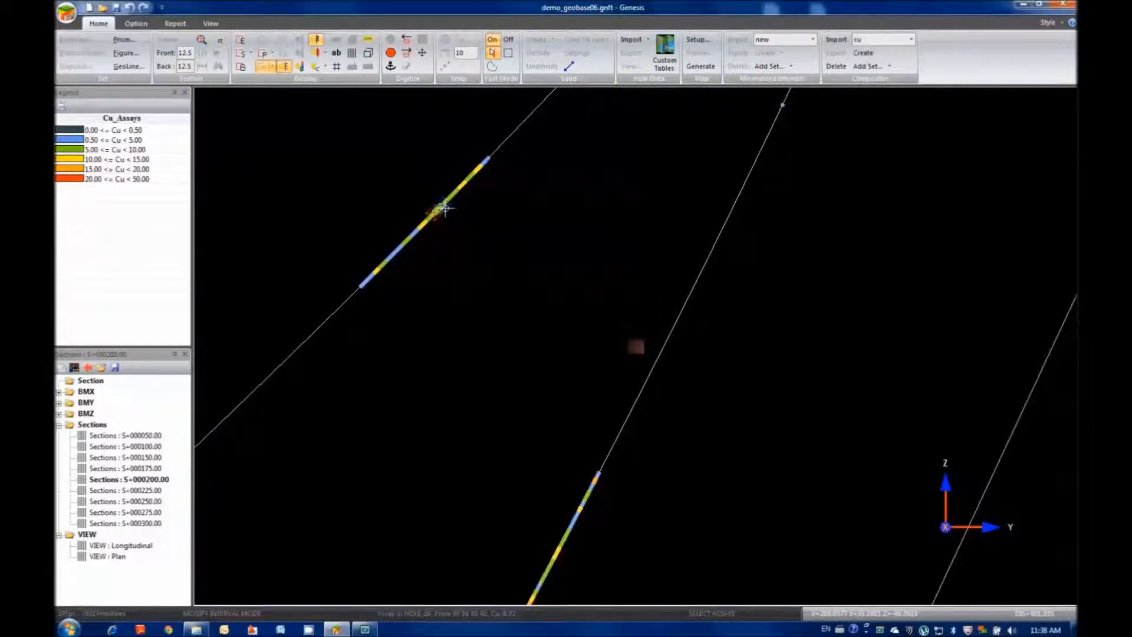
- Try the anchor commands by extending the interval's upper end up HOLE-36 and stepping it back down
{"action": "left_click", "coordinate": [392, 67]}
{"action": "left_click", "coordinate": [393, 68]}
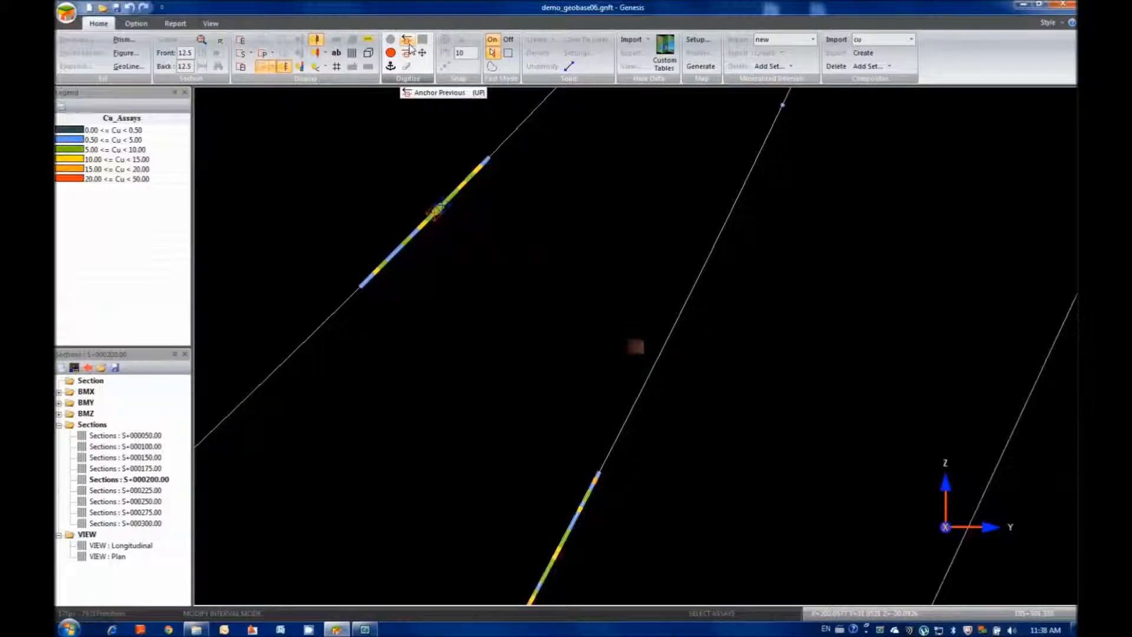
{"action": "left_click", "coordinate": [408, 44]}
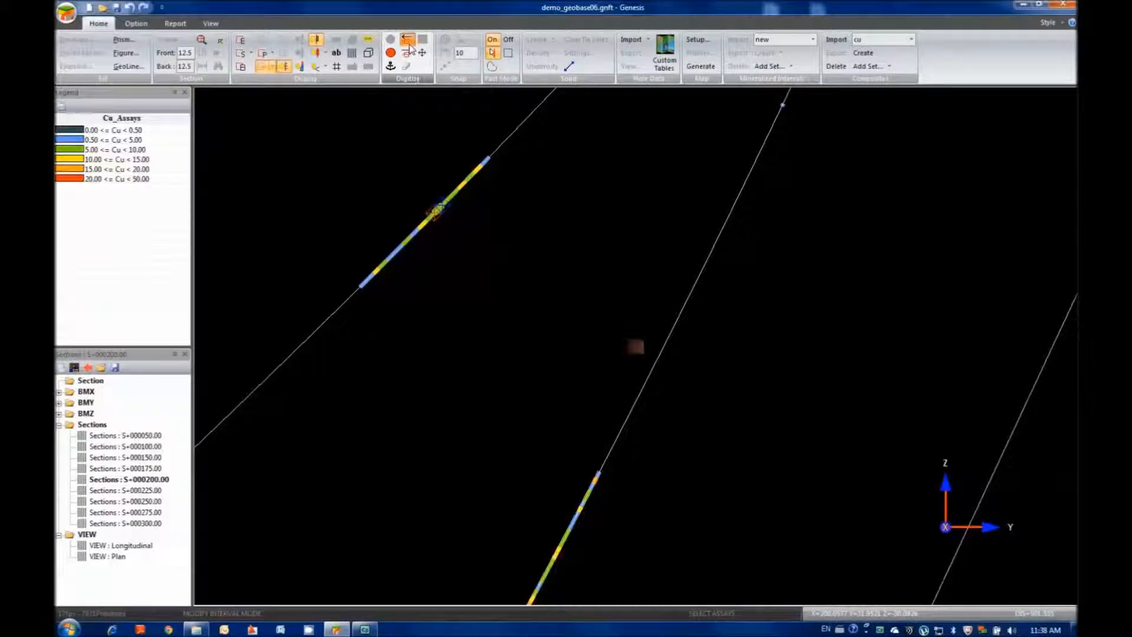
{"action": "left_click", "coordinate": [409, 45]}
{"action": "left_click", "coordinate": [409, 45]}
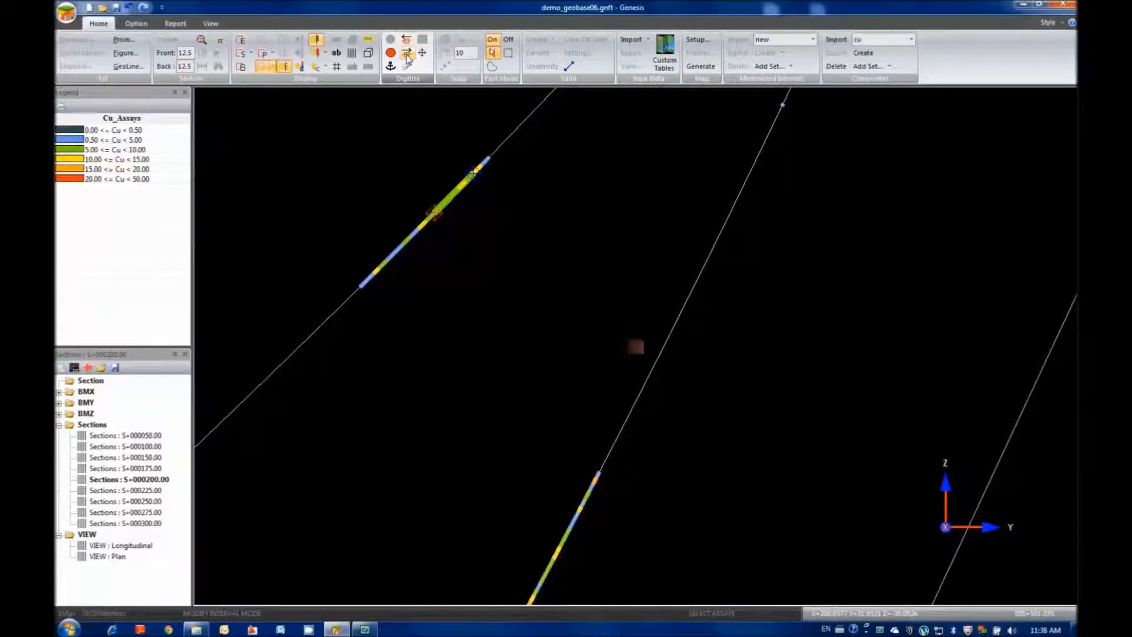
{"action": "left_click", "coordinate": [406, 57]}
{"action": "left_click", "coordinate": [406, 58]}
{"action": "left_click", "coordinate": [406, 57]}
{"action": "left_click", "coordinate": [406, 58]}
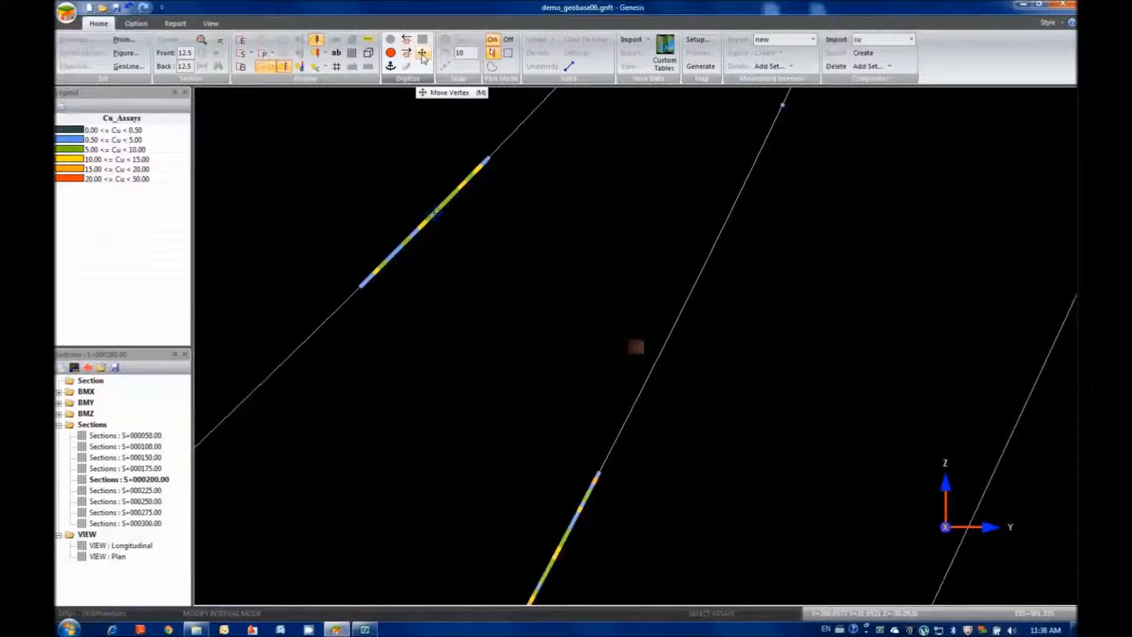
- Extend the interval's upper end up HOLE-36 to 33, leaving out the uppermost low-grade assay
{"action": "left_click", "coordinate": [422, 54]}
{"action": "key", "text": "Up"}
{"action": "key", "text": "Up"}
{"action": "key", "text": "Up"}
{"action": "key", "text": "Up"}
{"action": "key", "text": "Up"}
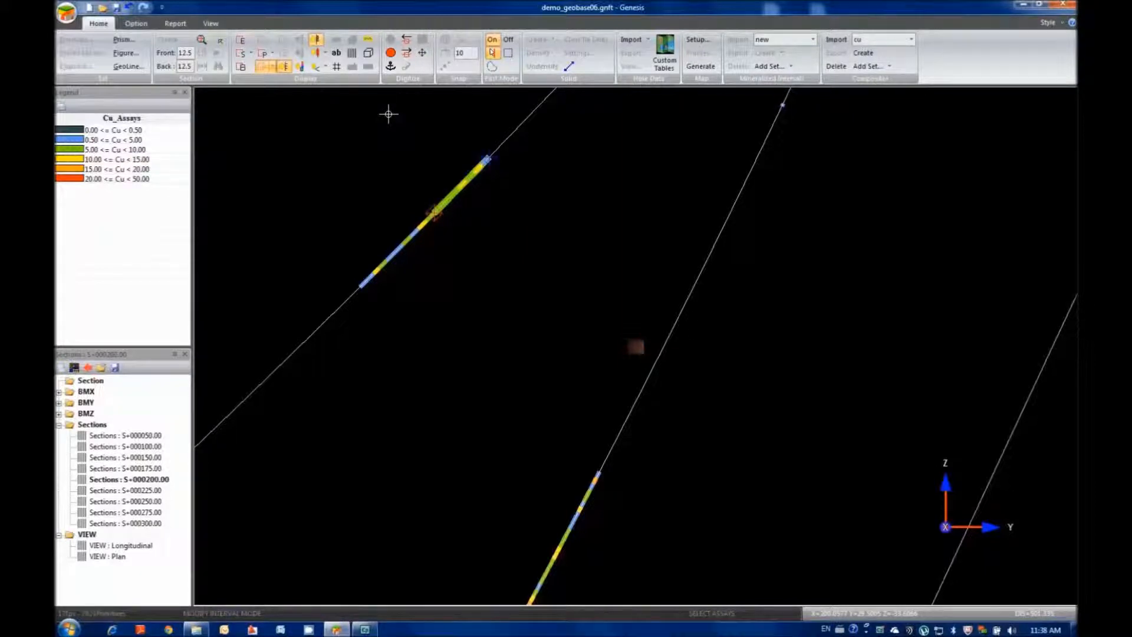
{"action": "key", "text": "Down"}
- Switch the active anchor to the interval's lower end and extend it down HOLE-36 to 53.52
{"action": "left_click", "coordinate": [394, 67]}
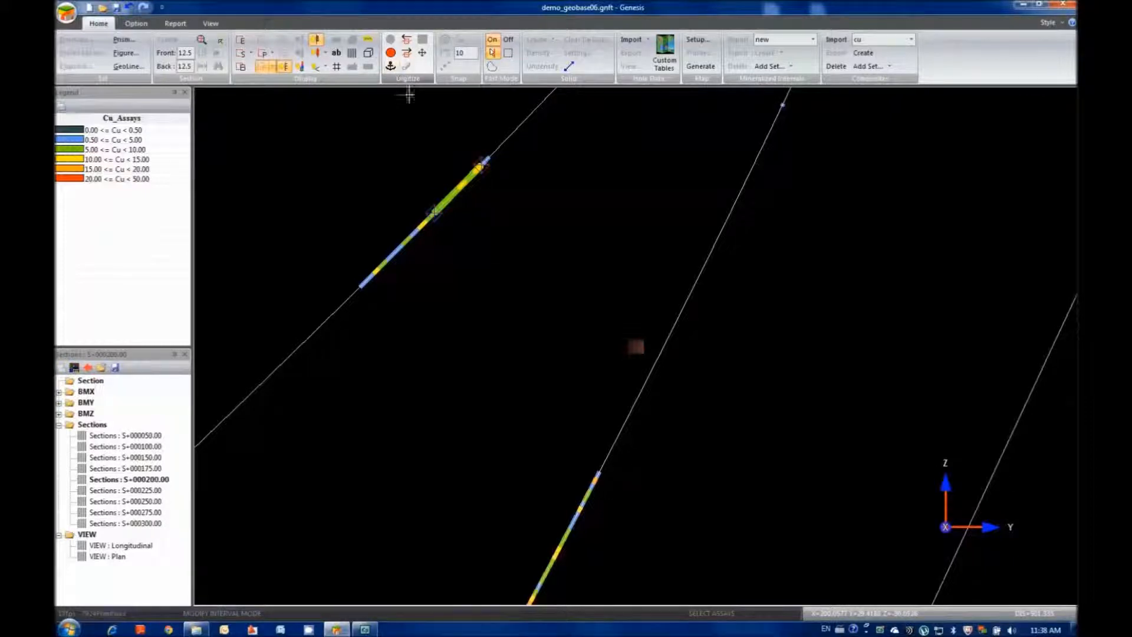
{"action": "key", "text": "Down"}
{"action": "key", "text": "Down"}
{"action": "key", "text": "Down"}
{"action": "key", "text": "Down"}
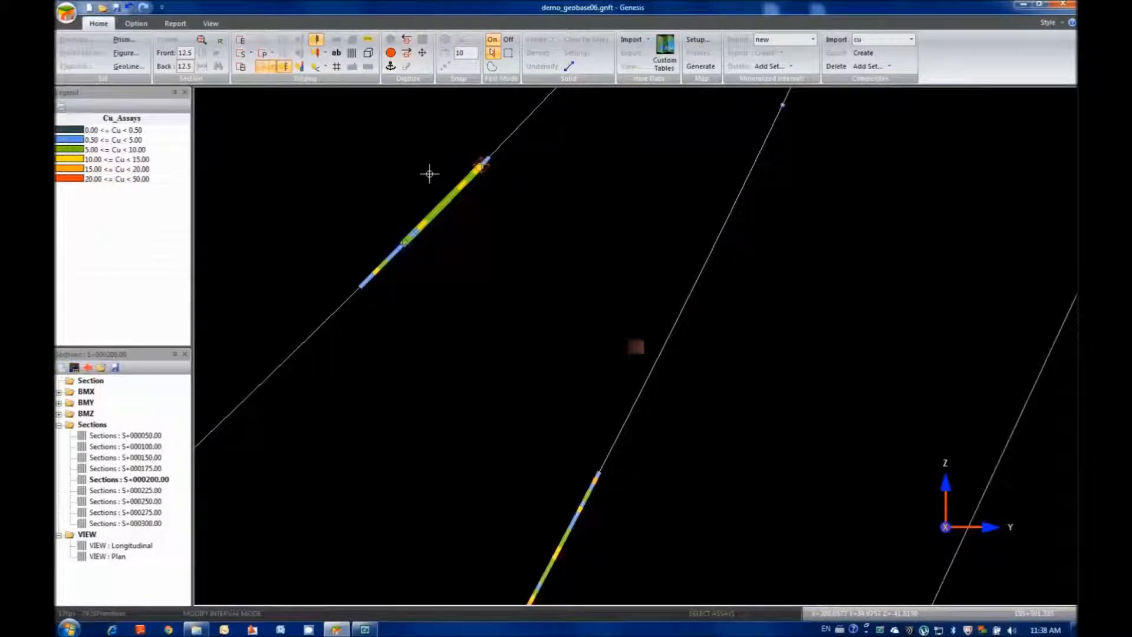
{"action": "key", "text": "Down"}
{"action": "key", "text": "Down"}
{"action": "key", "text": "Down"}
- Show the Intervals window and enlarge it to reveal several lines of interval information
{"action": "scroll", "coordinate": [444, 255], "scroll_direction": "up", "scroll_amount": 2}
{"action": "left_click_drag", "start_coordinate": [402, 192], "coordinate": [495, 333]}
{"action": "scroll", "coordinate": [496, 328], "scroll_direction": "up", "scroll_amount": 2}
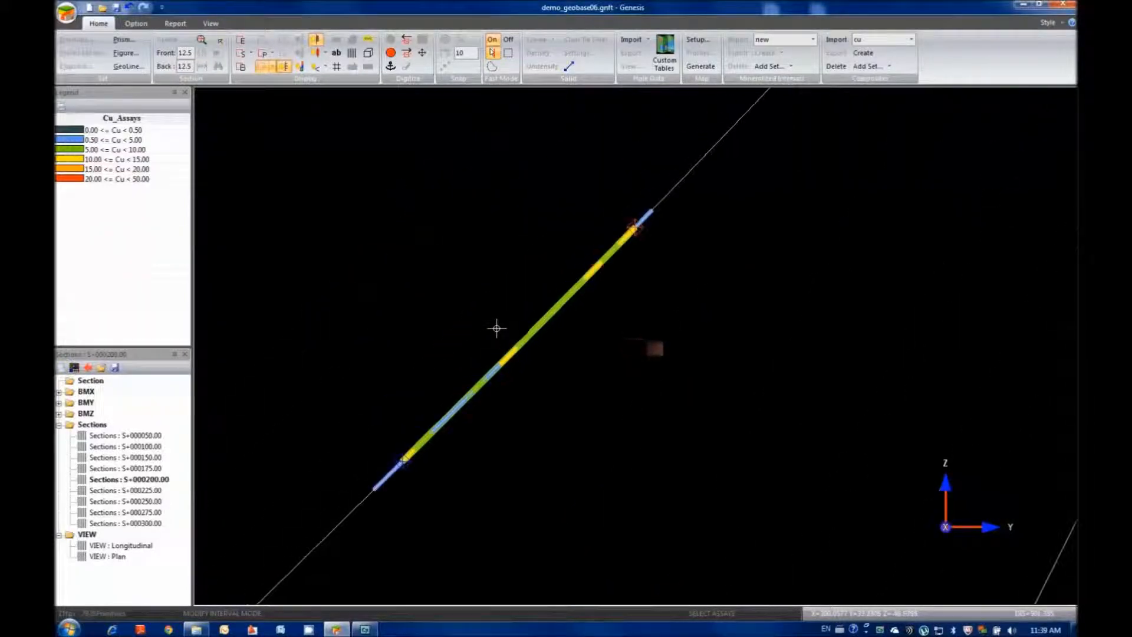
{"action": "left_click", "coordinate": [126, 179]}
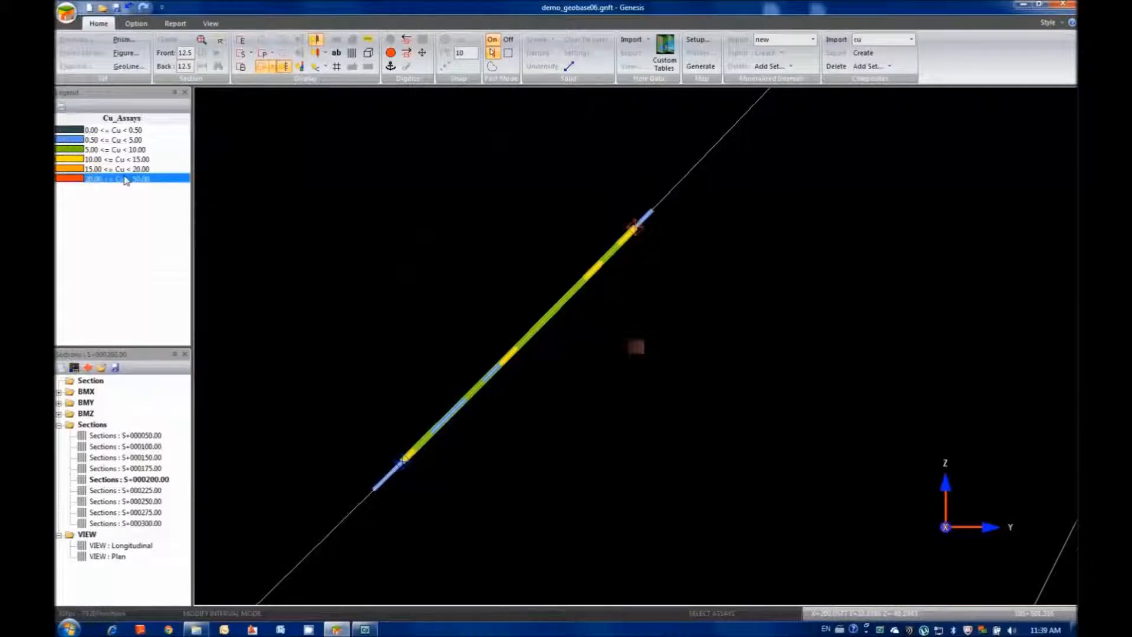
{"action": "left_click", "coordinate": [81, 150]}
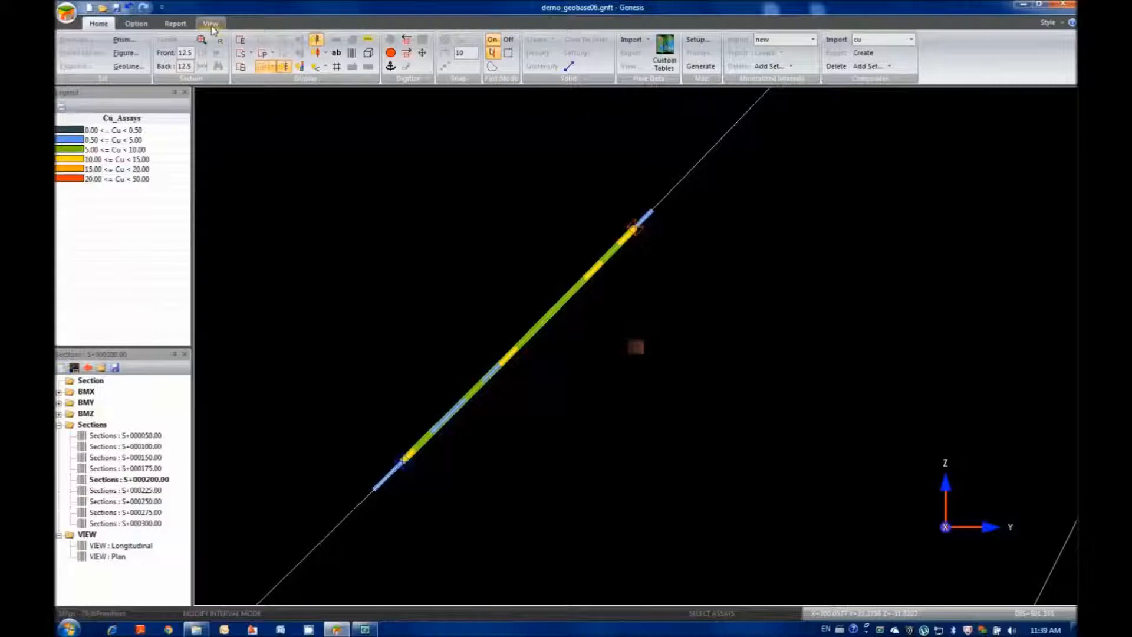
{"action": "left_click", "coordinate": [211, 26]}
{"action": "left_click", "coordinate": [210, 40]}
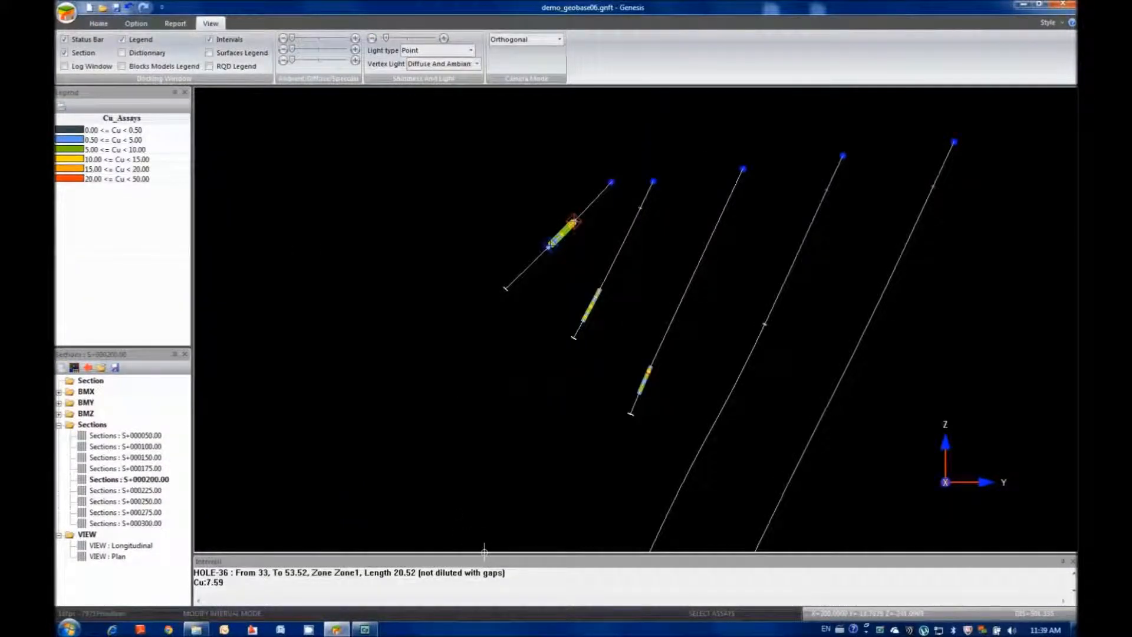
{"action": "left_click_drag", "start_coordinate": [484, 553], "coordinate": [482, 526]}
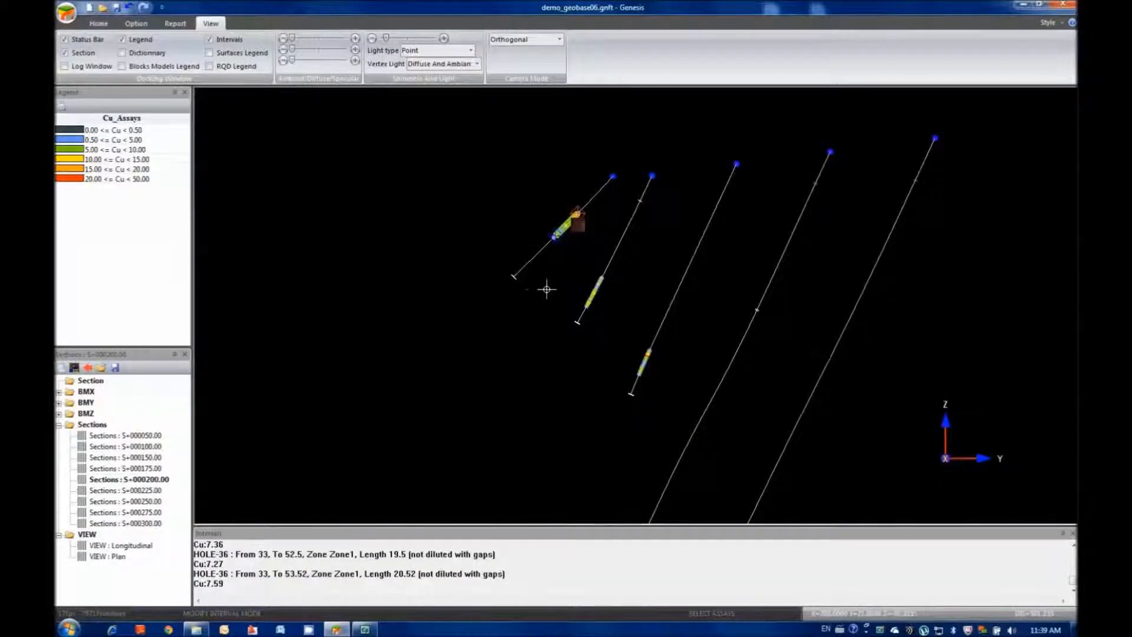
- Extend the interval's lower end by one more assay down HOLE-36, to 56.02
{"action": "scroll", "coordinate": [542, 265], "scroll_direction": "up", "scroll_amount": 2}
{"action": "scroll", "coordinate": [539, 249], "scroll_direction": "up", "scroll_amount": 5}
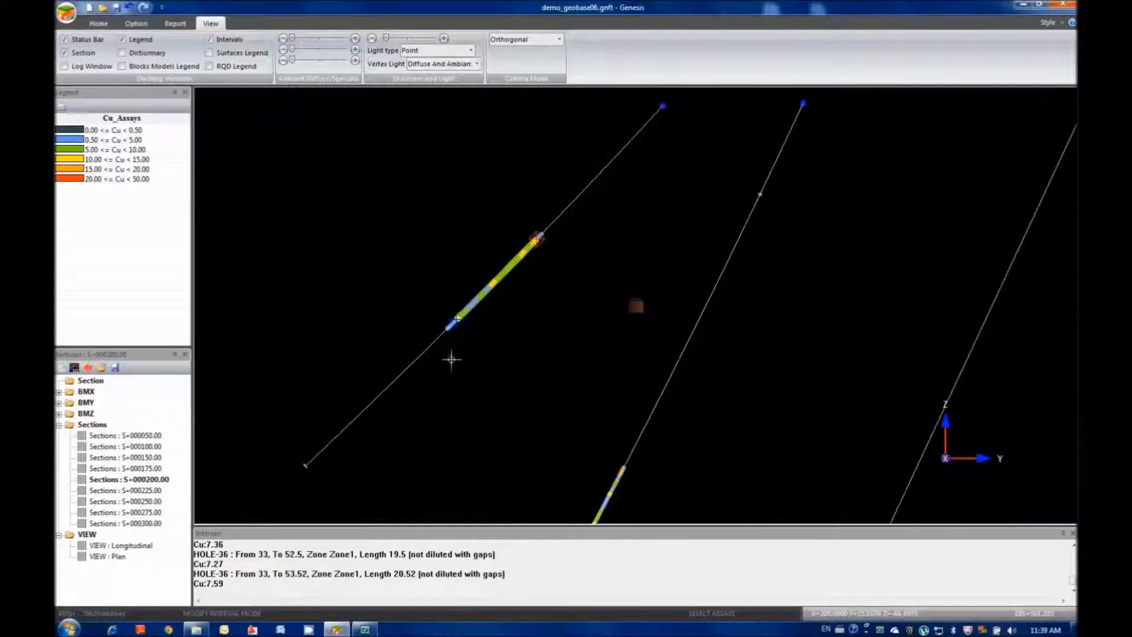
{"action": "scroll", "coordinate": [459, 344], "scroll_direction": "up", "scroll_amount": 4}
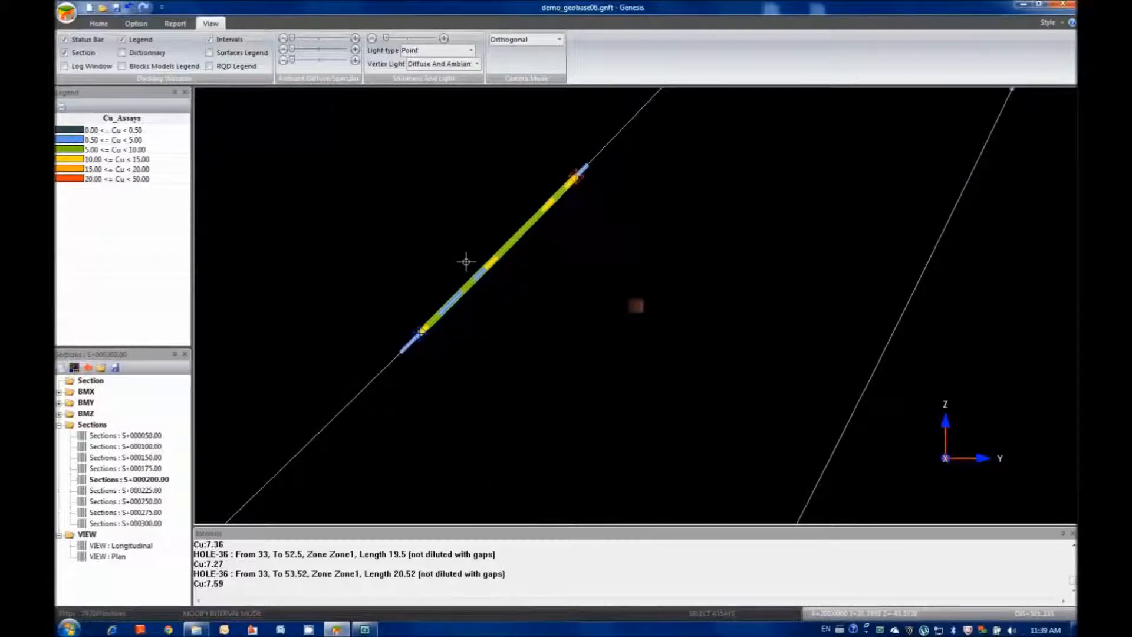
{"action": "key", "text": "Down"}
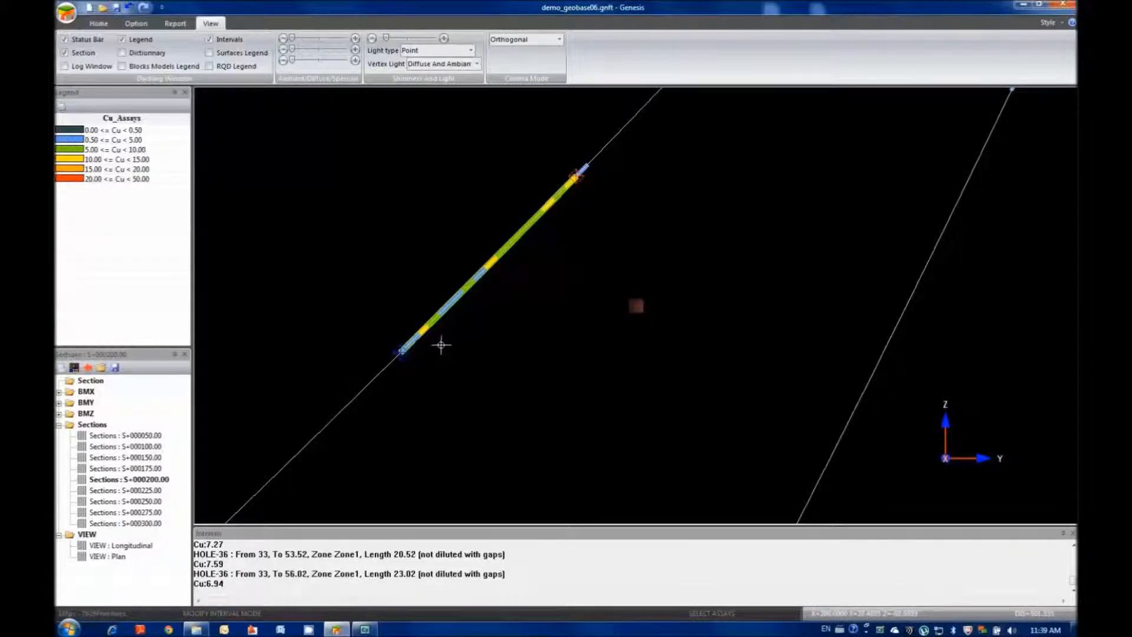
- Shorten the HOLE-36 interval by moving its upper end down the hole, assay by assay, to 52.5
{"action": "left_click", "coordinate": [80, 151]}
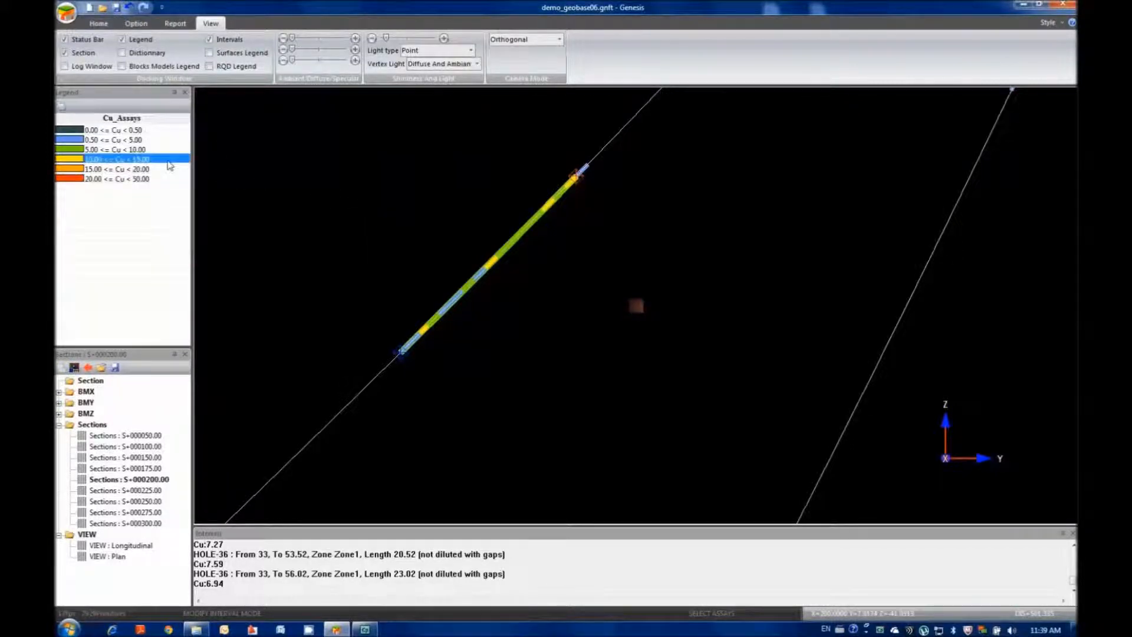
{"action": "key", "text": "Down"}
{"action": "key", "text": "Down"}
{"action": "key", "text": "Down"}
{"action": "key", "text": "Down"}
{"action": "key", "text": "Down"}
{"action": "key", "text": "Down"}
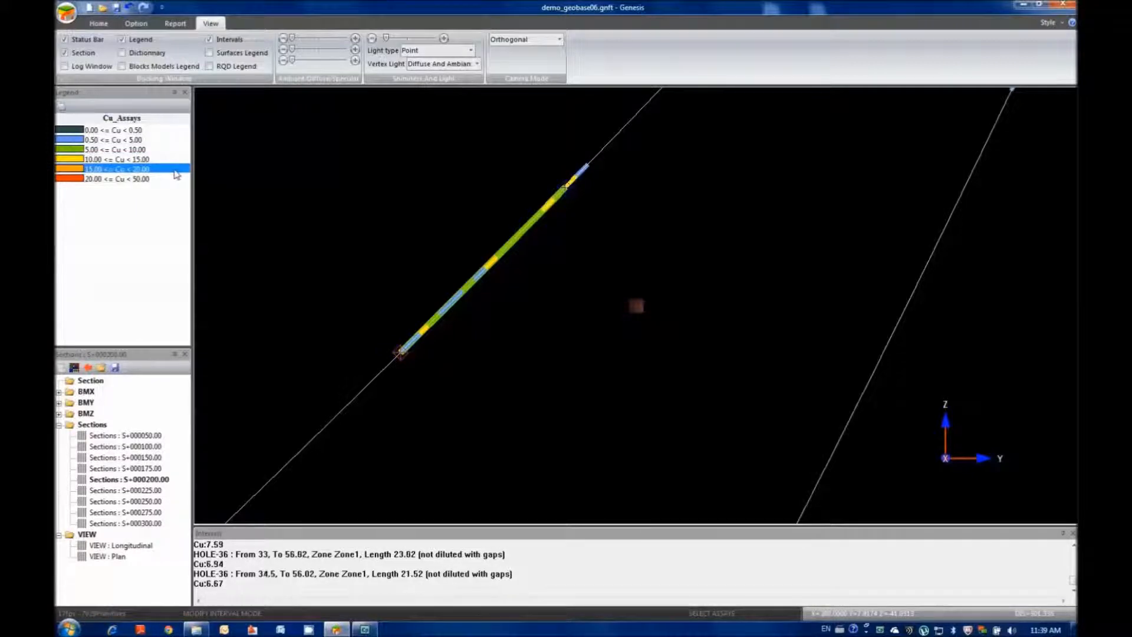
{"action": "key", "text": "Down"}
{"action": "key", "text": "Down"}
{"action": "key", "text": "Down"}
{"action": "key", "text": "Down"}
{"action": "key", "text": "Down"}
{"action": "key", "text": "Down"}
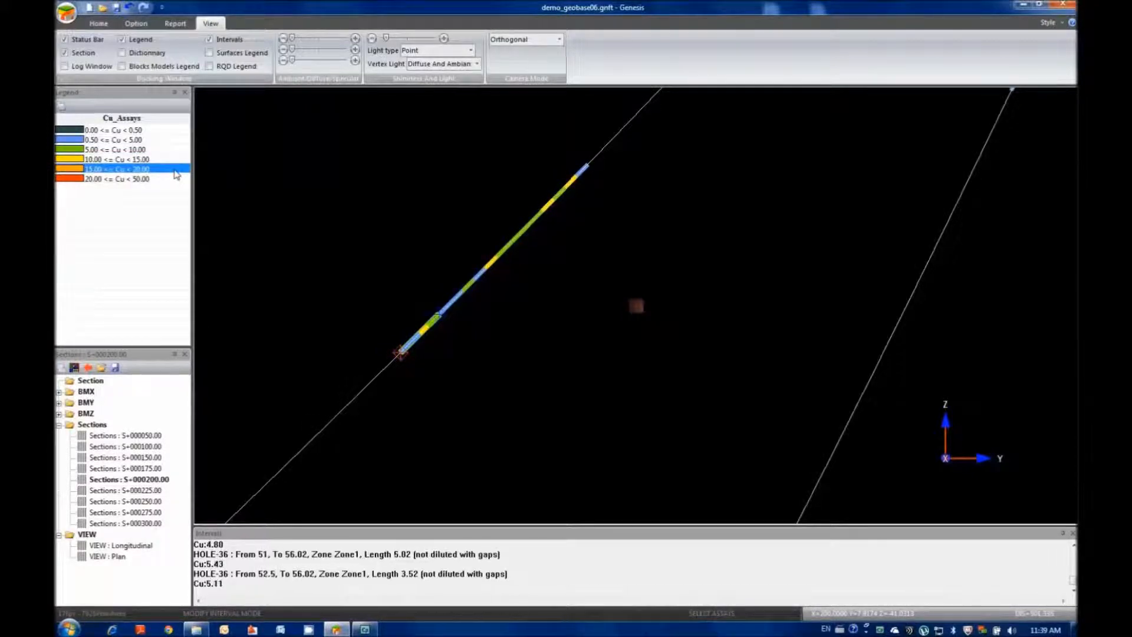
- Extend the interval's upper end one assay up HOLE-36, to 49.5, and finish modifying the interval
{"action": "key", "text": "Up"}
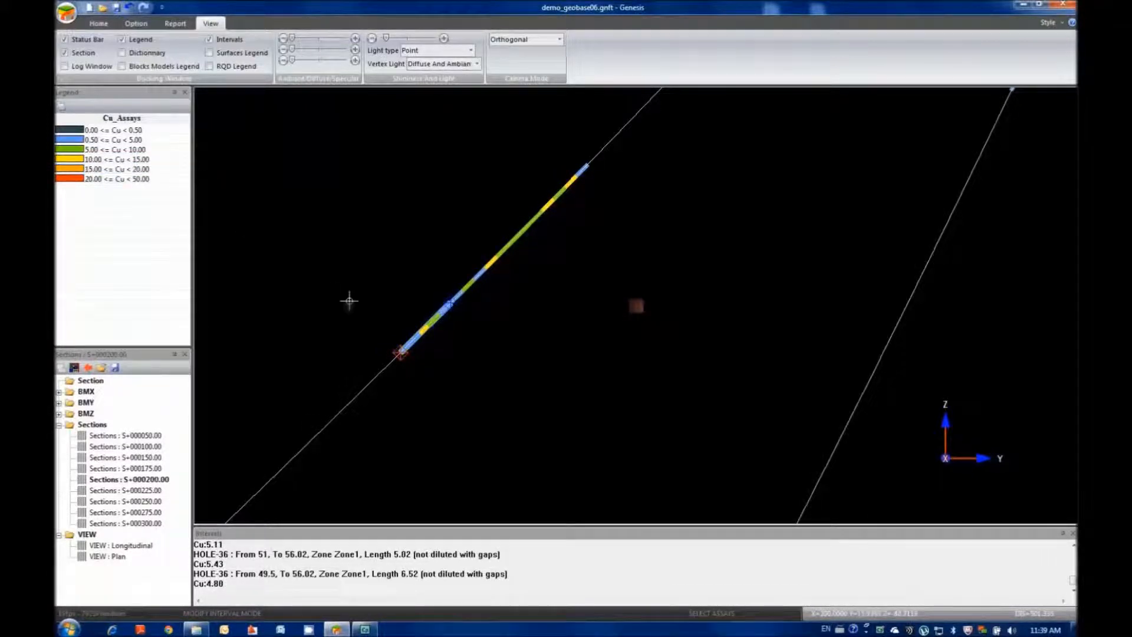
{"action": "left_click_drag", "start_coordinate": [405, 303], "coordinate": [454, 352]}
{"action": "scroll", "coordinate": [439, 334], "scroll_direction": "up", "scroll_amount": 4}
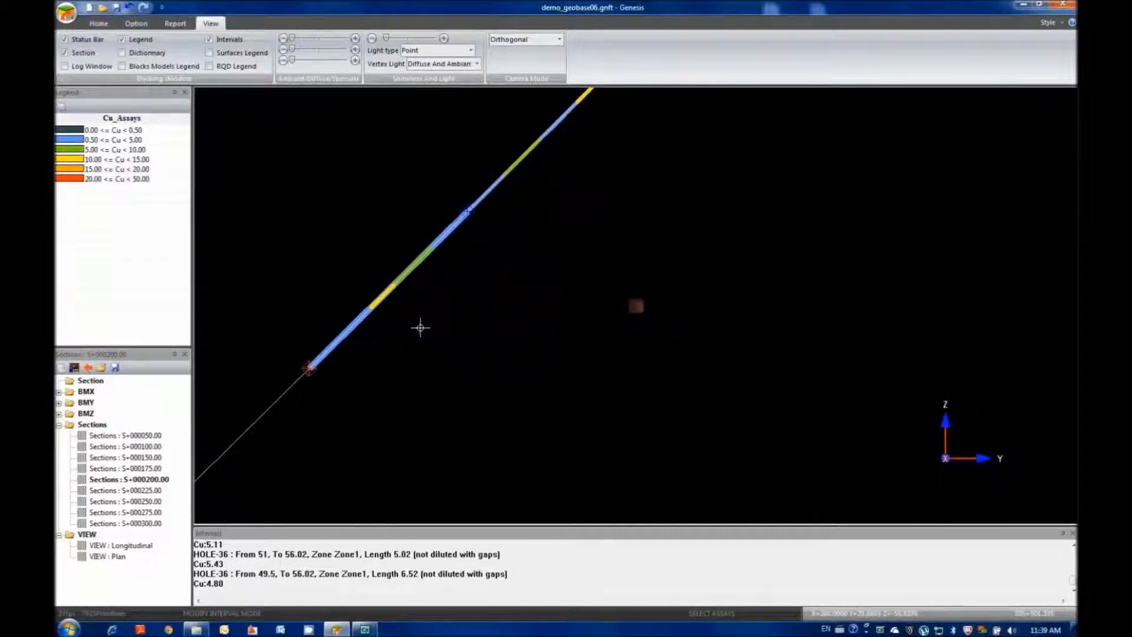
{"action": "left_click_drag", "start_coordinate": [392, 316], "coordinate": [406, 301]}
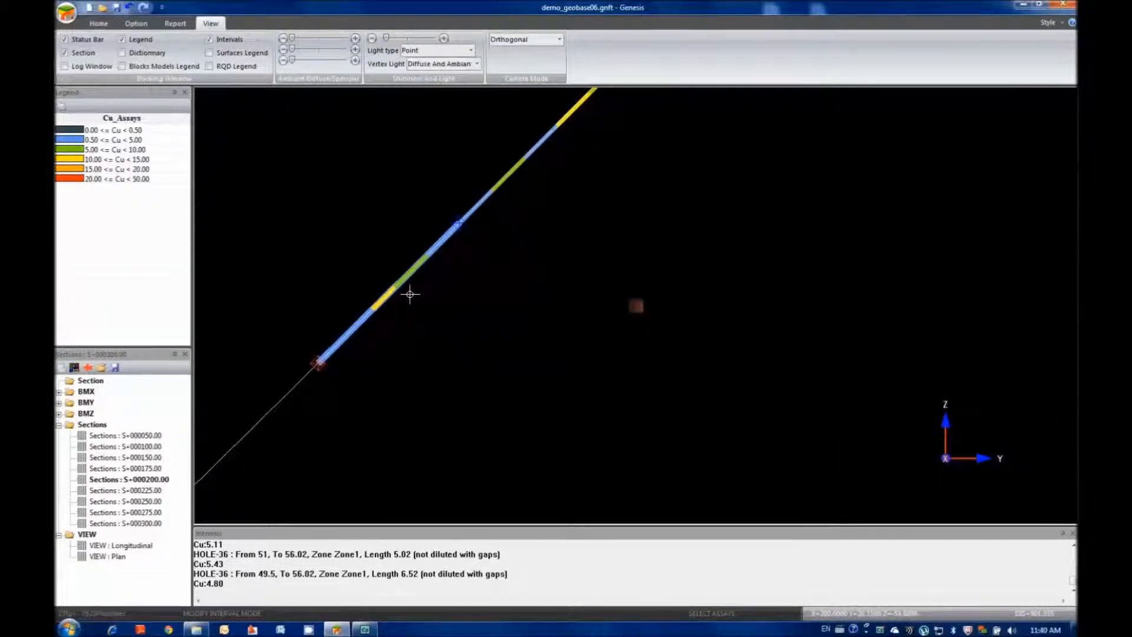
{"action": "scroll", "coordinate": [459, 300], "scroll_direction": "down", "scroll_amount": 1}
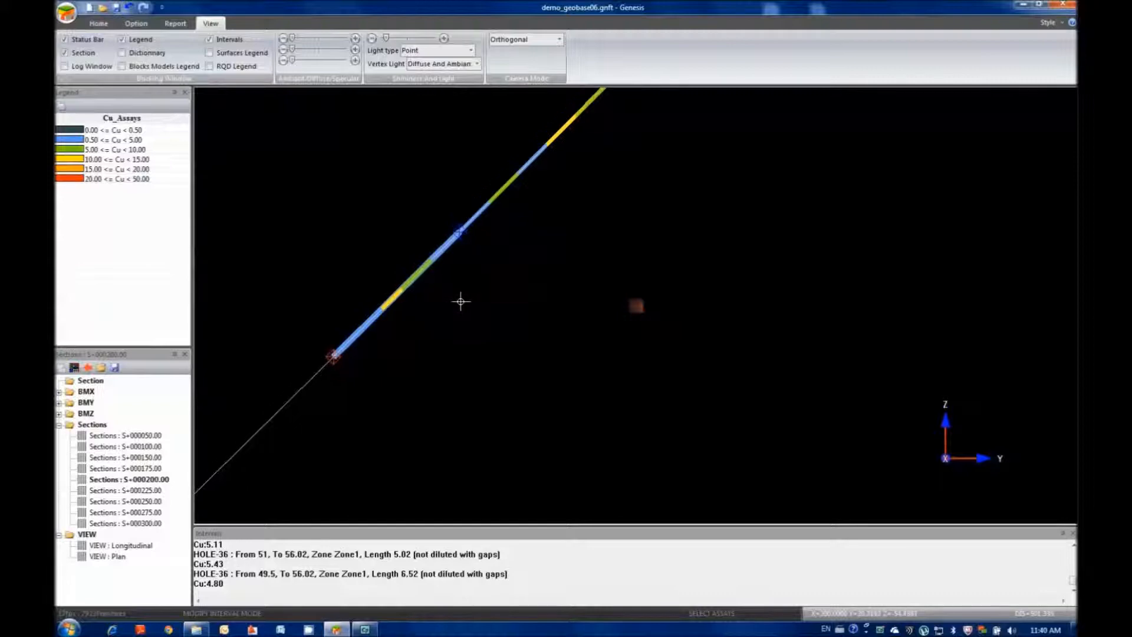
{"action": "left_click_drag", "start_coordinate": [461, 292], "coordinate": [531, 309]}
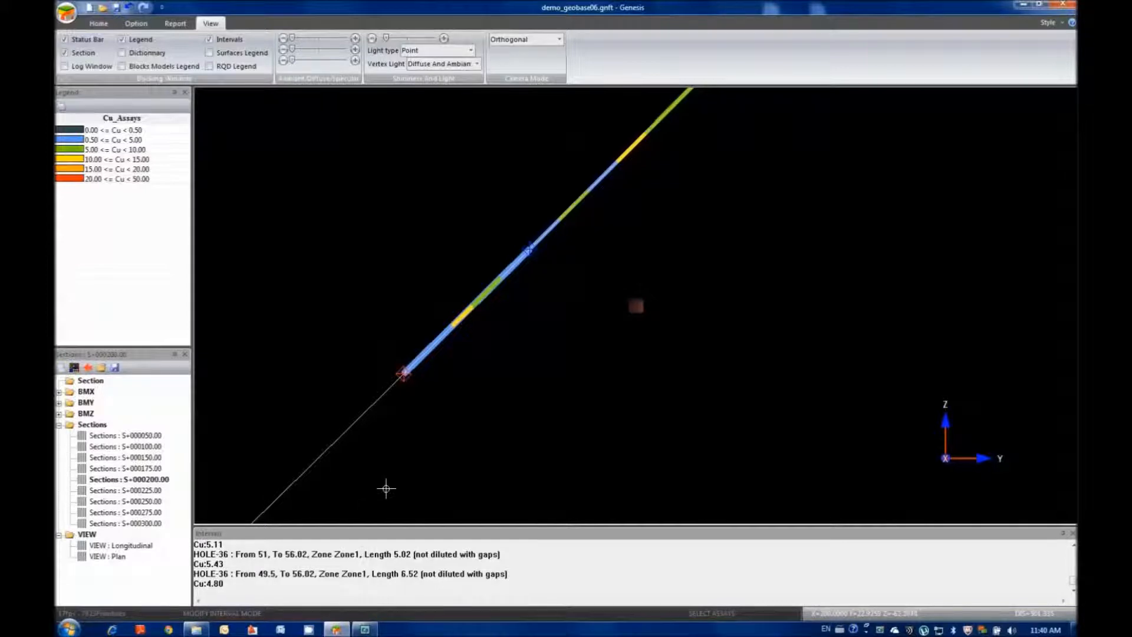
{"action": "key", "text": "Escape"}
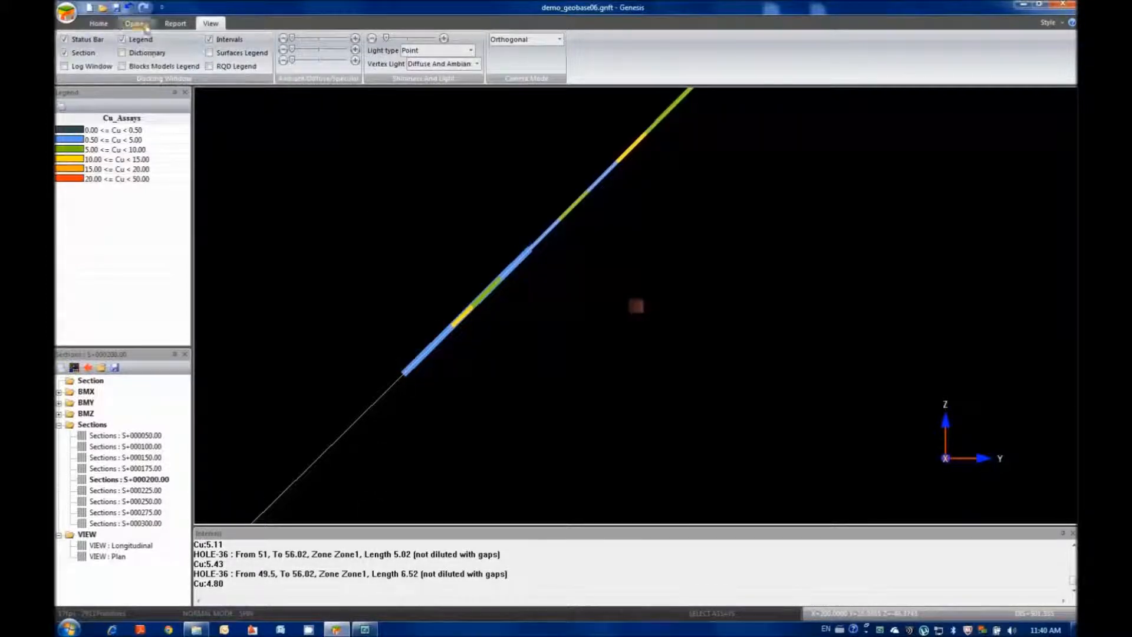
- Hide the copper assays so that only the mineralized intervals are displayed along the drillholes
{"action": "left_click", "coordinate": [99, 24]}
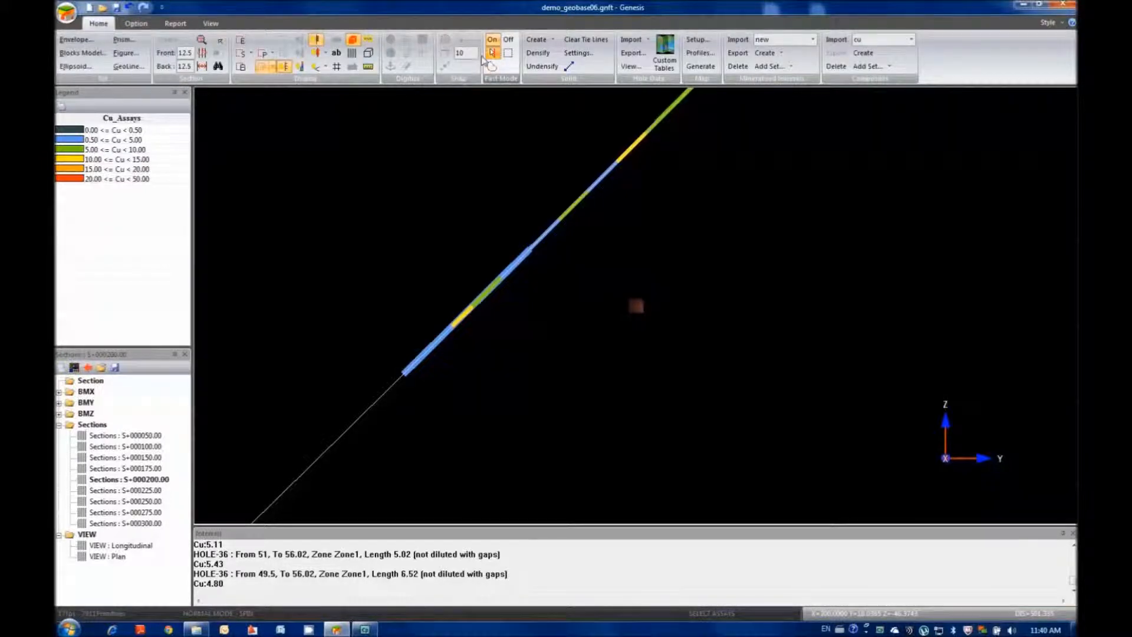
{"action": "left_click", "coordinate": [316, 40]}
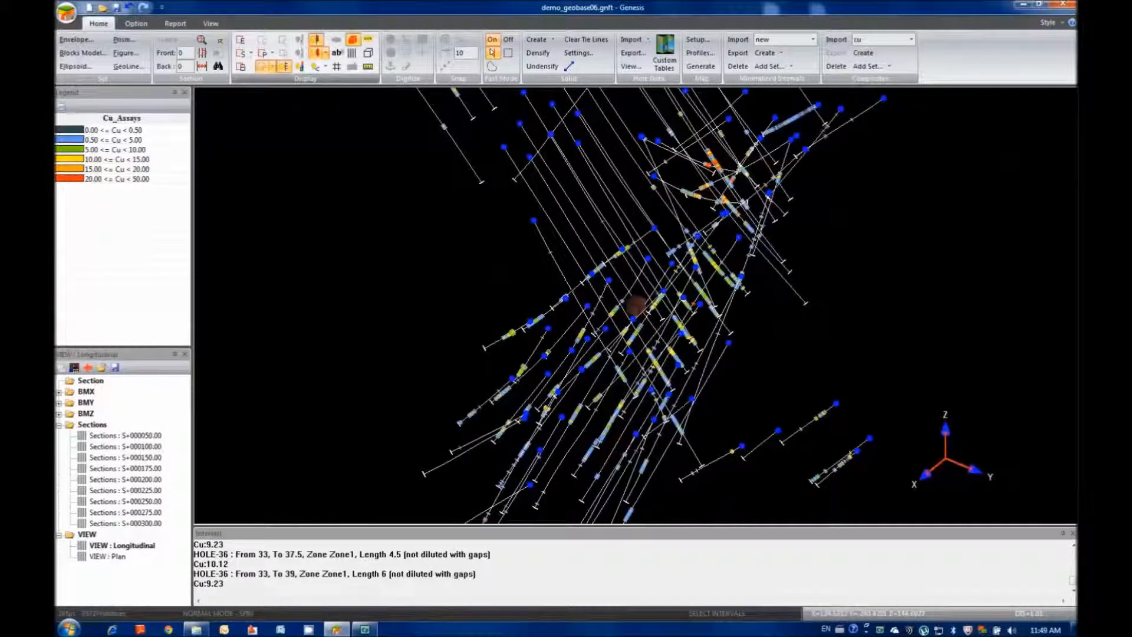
{"action": "left_click", "coordinate": [317, 41]}
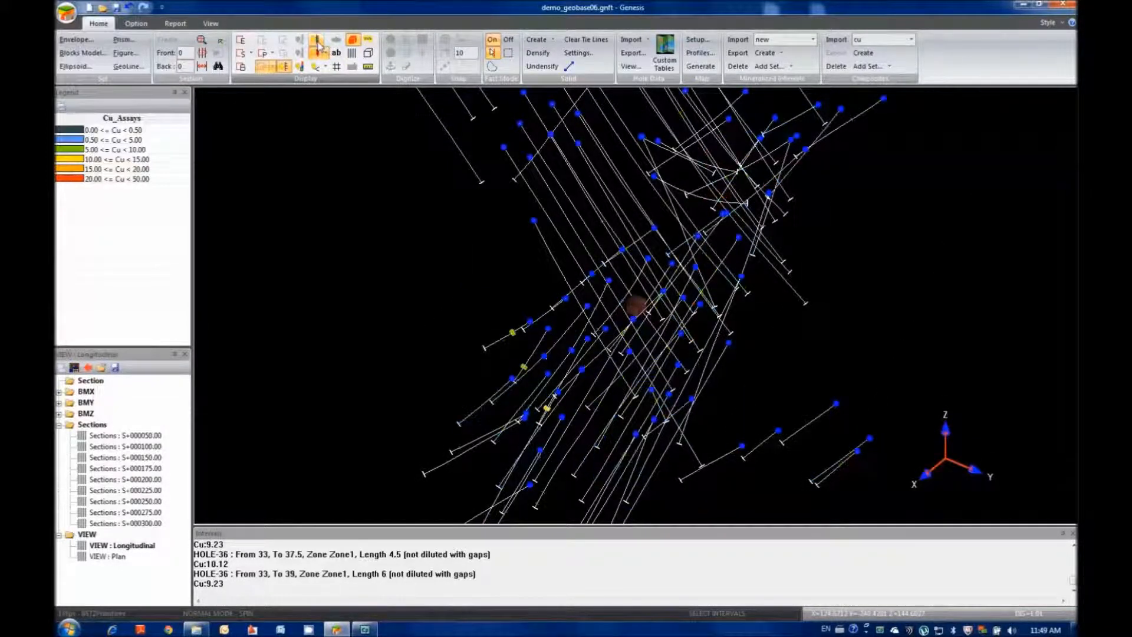
- Start creating mineralized intervals by cut-off for Cu and set the cut-off to 3
{"action": "left_click", "coordinate": [779, 53]}
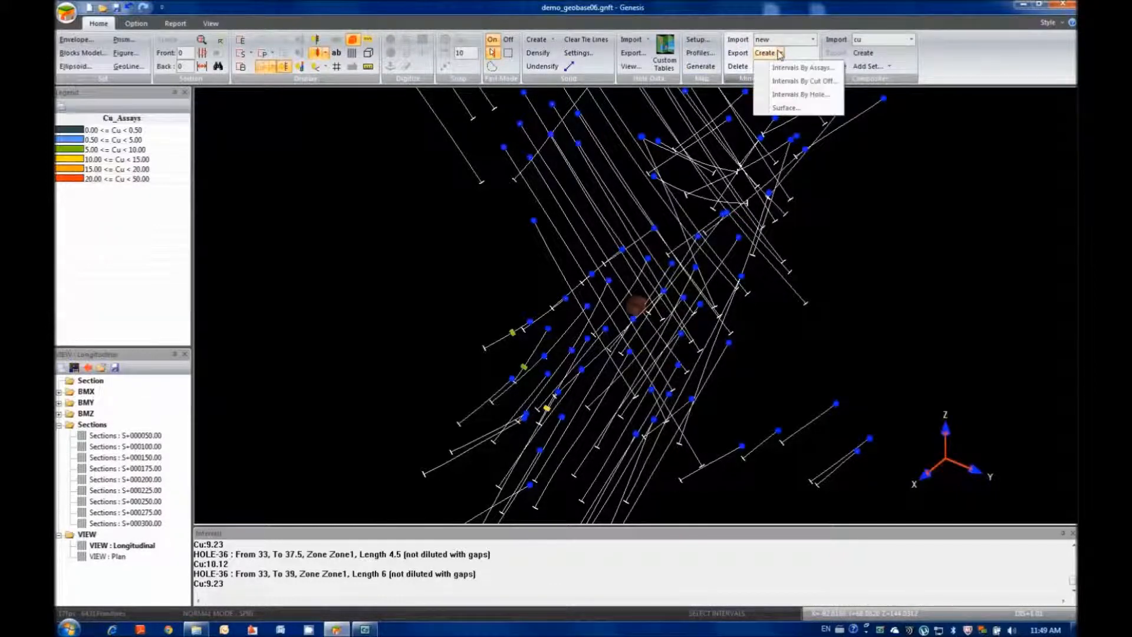
{"action": "left_click", "coordinate": [783, 83]}
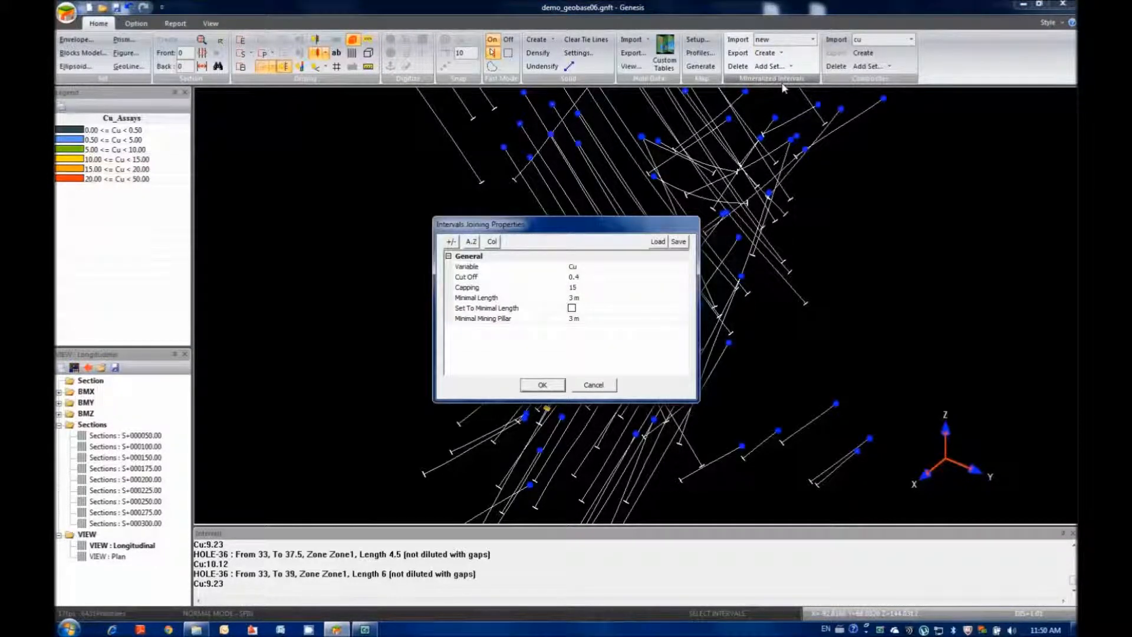
{"action": "left_click", "coordinate": [599, 341]}
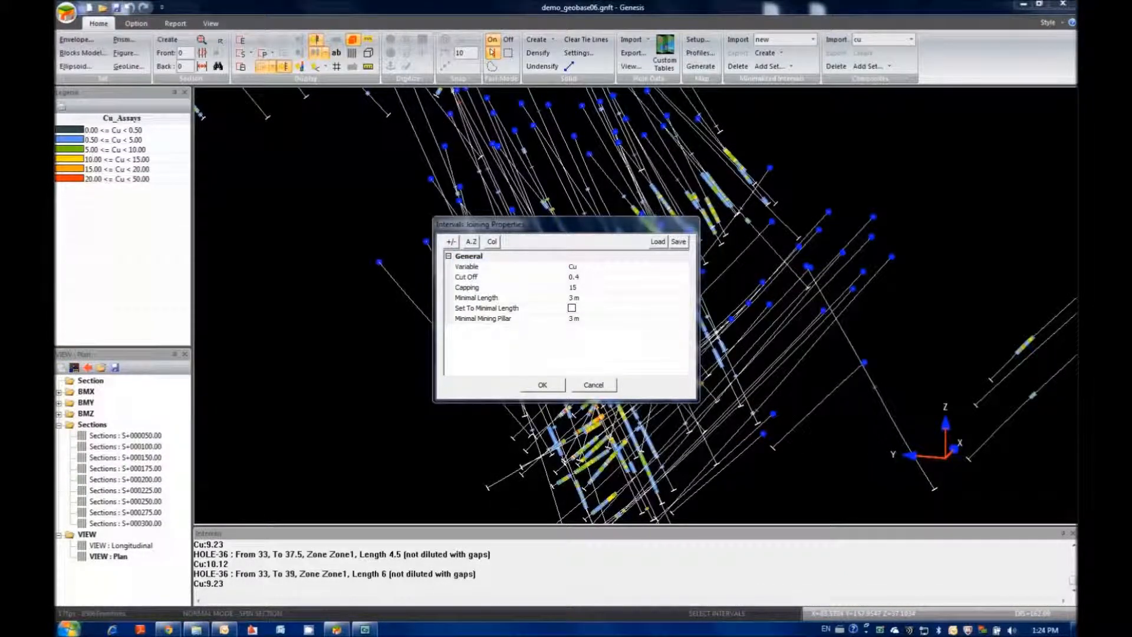
{"action": "left_click", "coordinate": [584, 278]}
{"action": "double_click", "coordinate": [585, 277]}
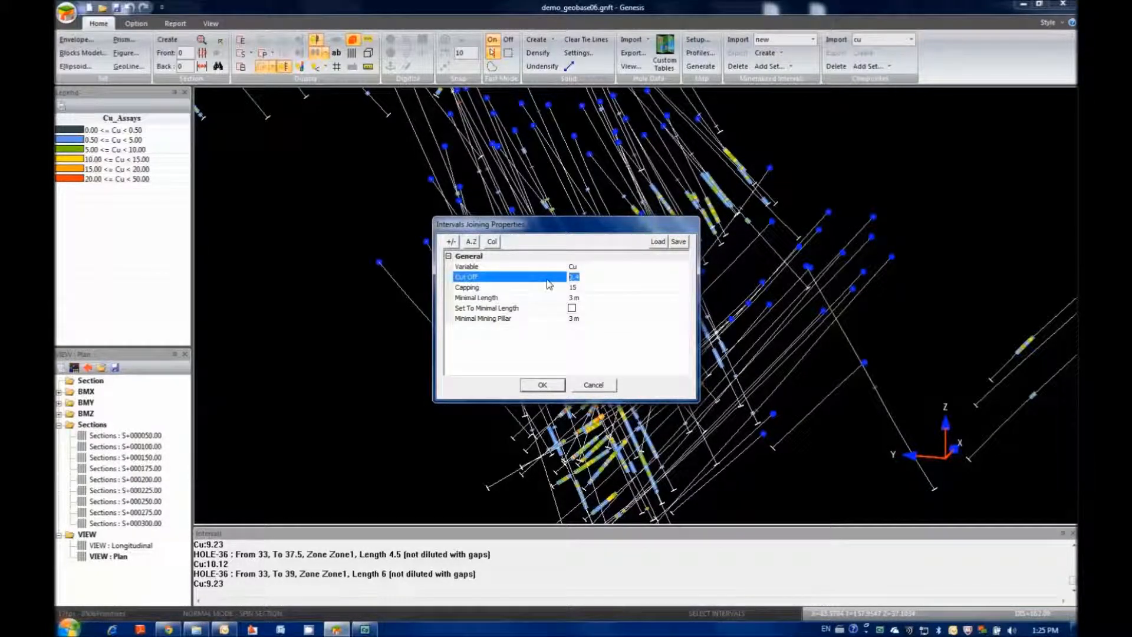
{"action": "type", "text": "3"}
- Set the minimal length to 2 m and generate the intervals, accepting deletion of all existing mineralized intervals
{"action": "left_click", "coordinate": [582, 298]}
{"action": "left_click_drag", "start_coordinate": [584, 297], "coordinate": [550, 300]}
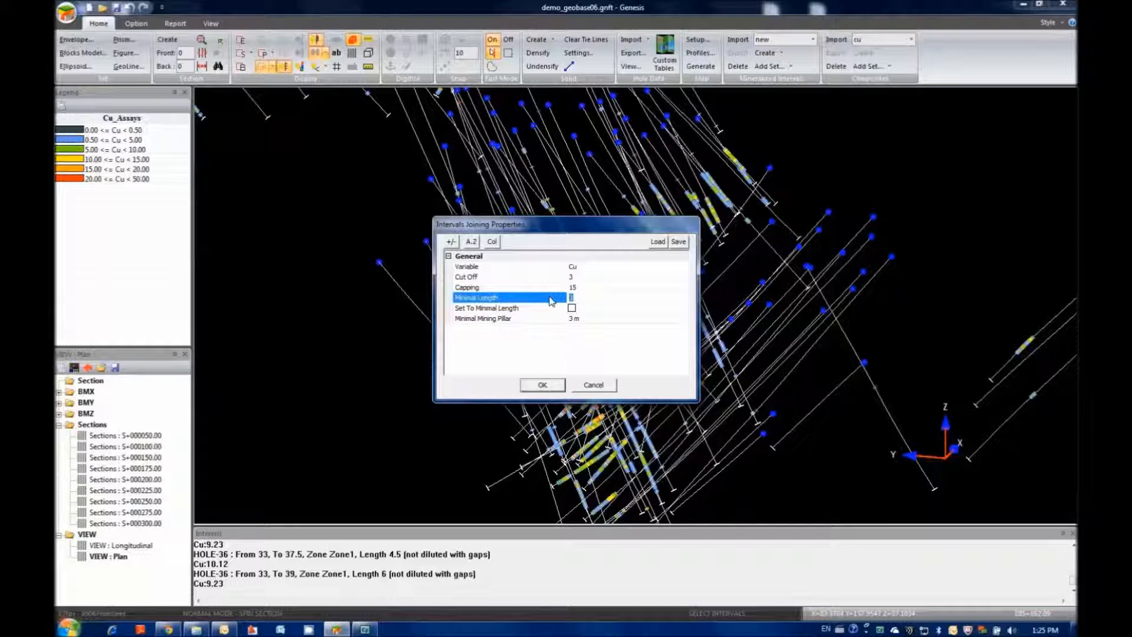
{"action": "type", "text": "2"}
{"action": "left_click", "coordinate": [542, 384]}
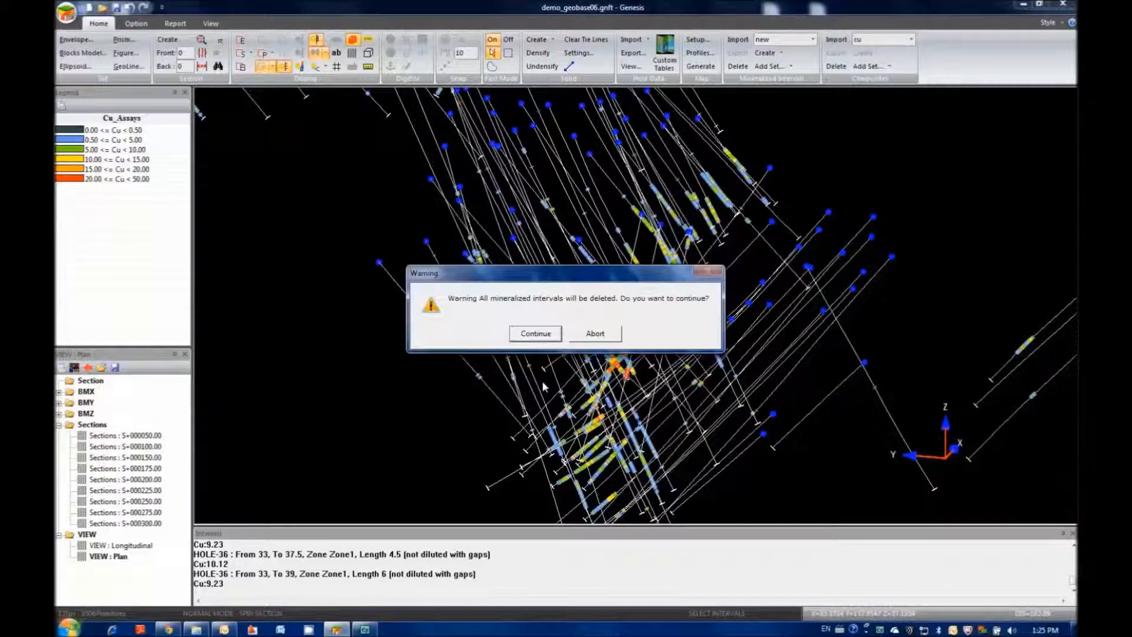
{"action": "left_click", "coordinate": [533, 335]}
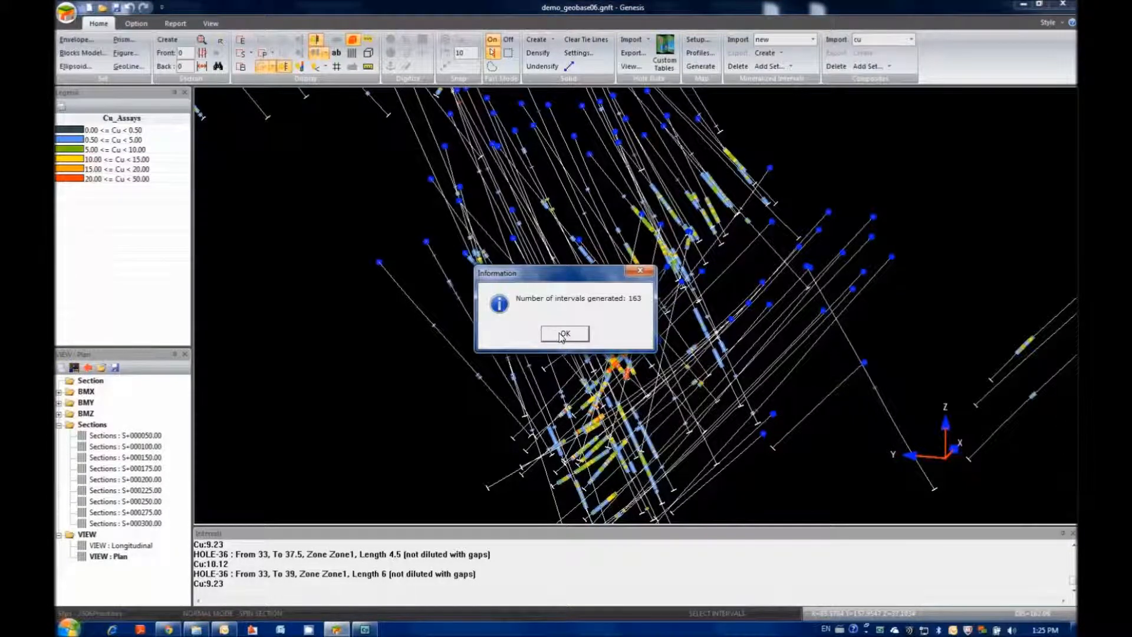
{"action": "left_click", "coordinate": [557, 334]}
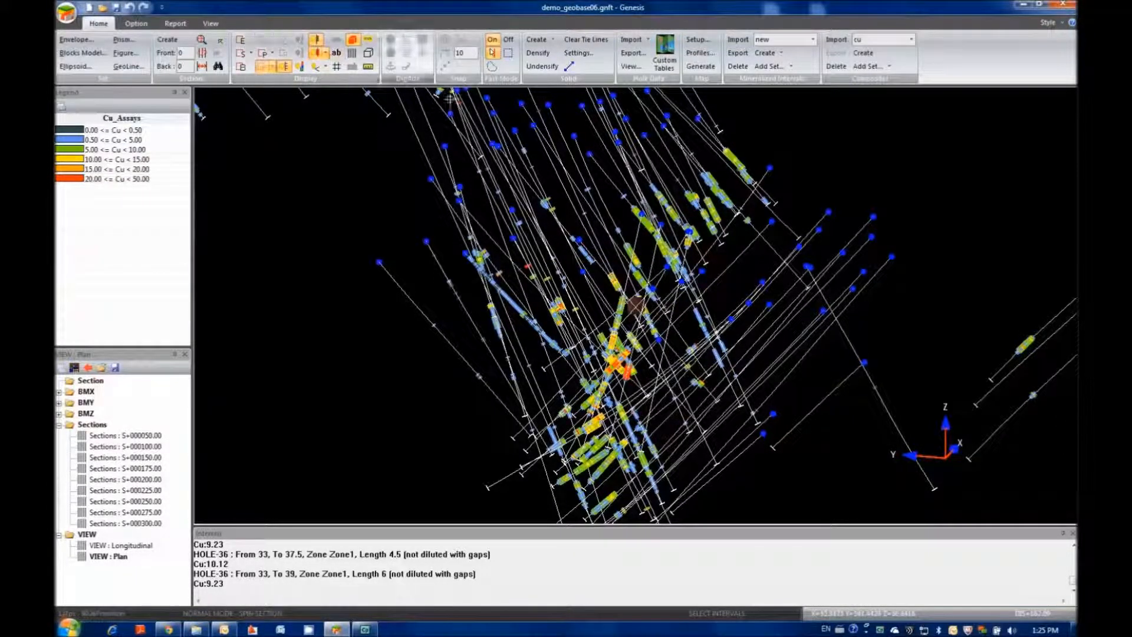
- Hide and show the assays and the mineralized intervals in turn to compare them in the Plan view
{"action": "left_click", "coordinate": [317, 47]}
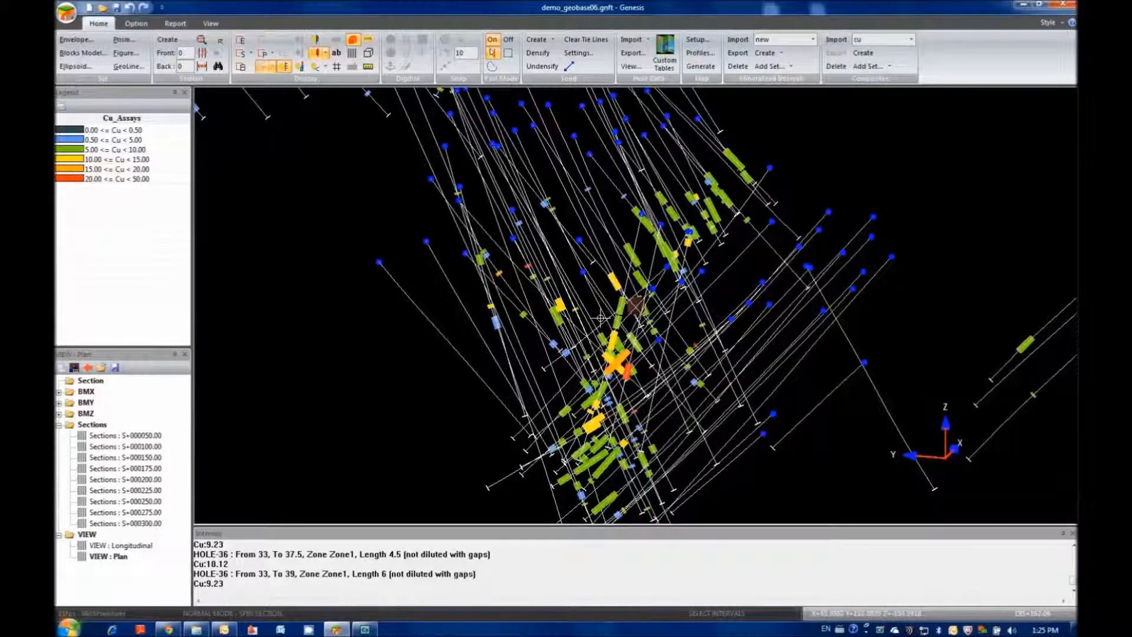
{"action": "left_click", "coordinate": [314, 40]}
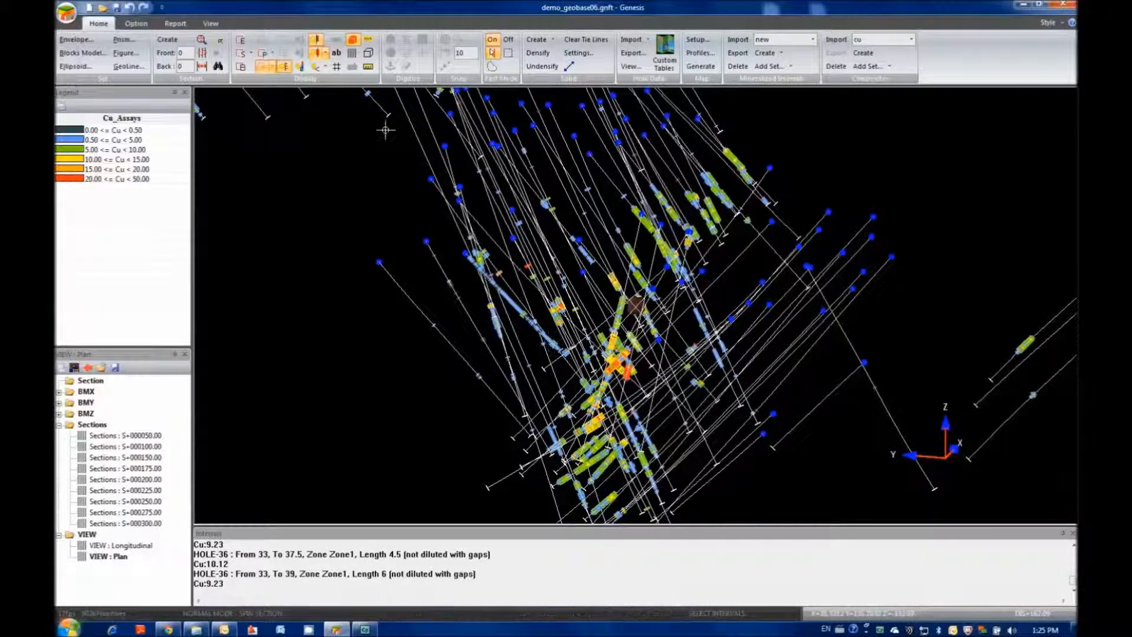
{"action": "left_click", "coordinate": [317, 53]}
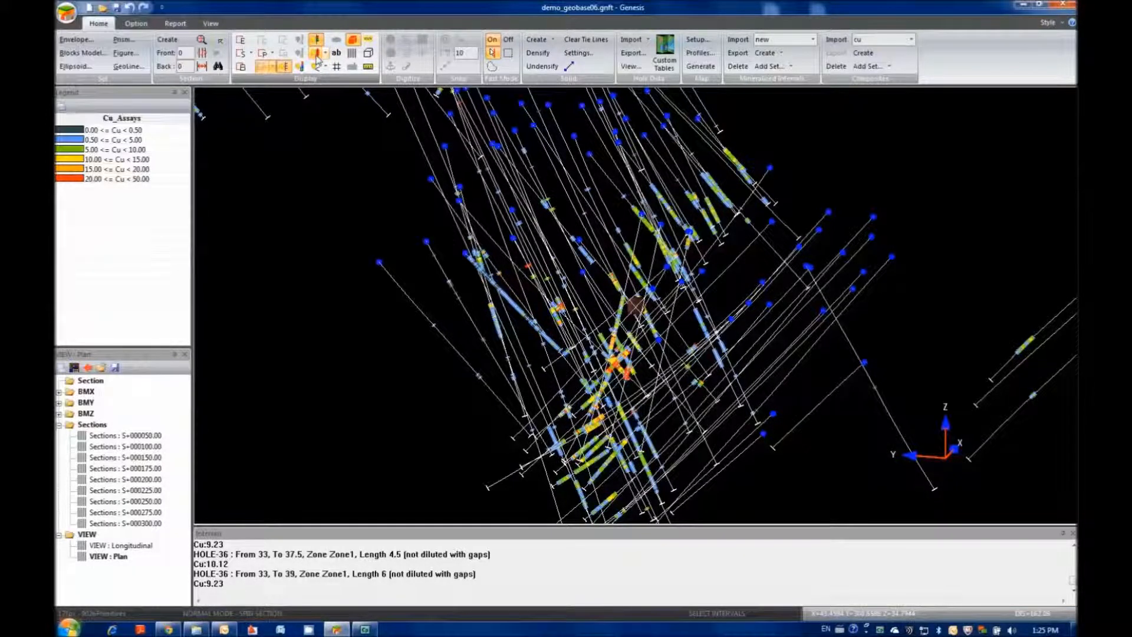
{"action": "left_click", "coordinate": [317, 56]}
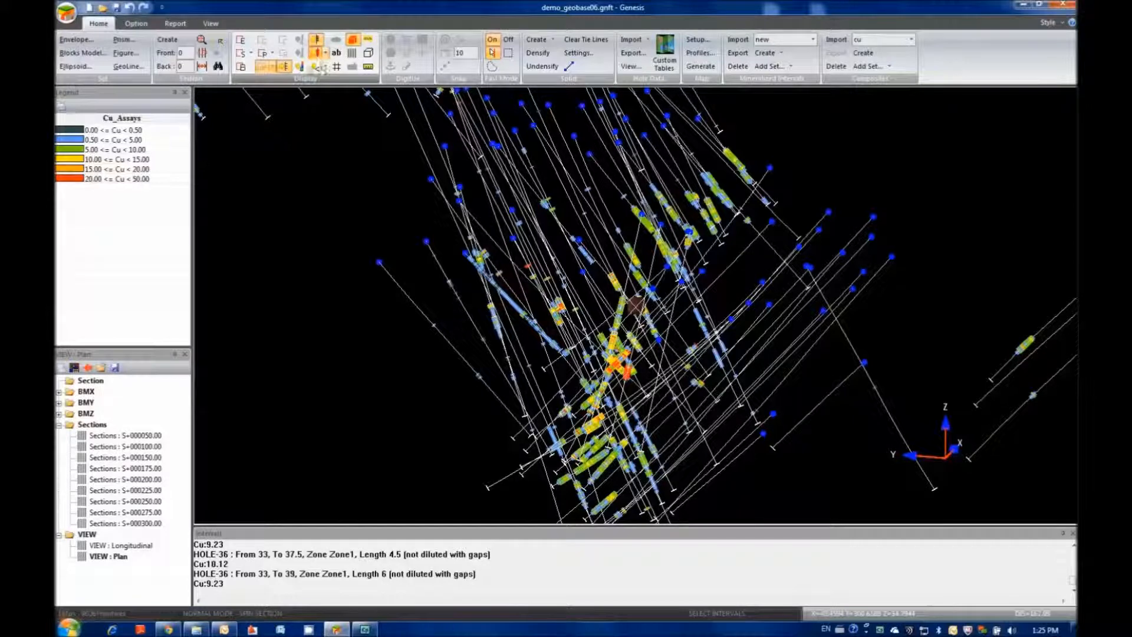
- View sections S+000050.00 and S+000100.00, and display only the mineralized intervals without the assays
{"action": "double_click", "coordinate": [153, 440]}
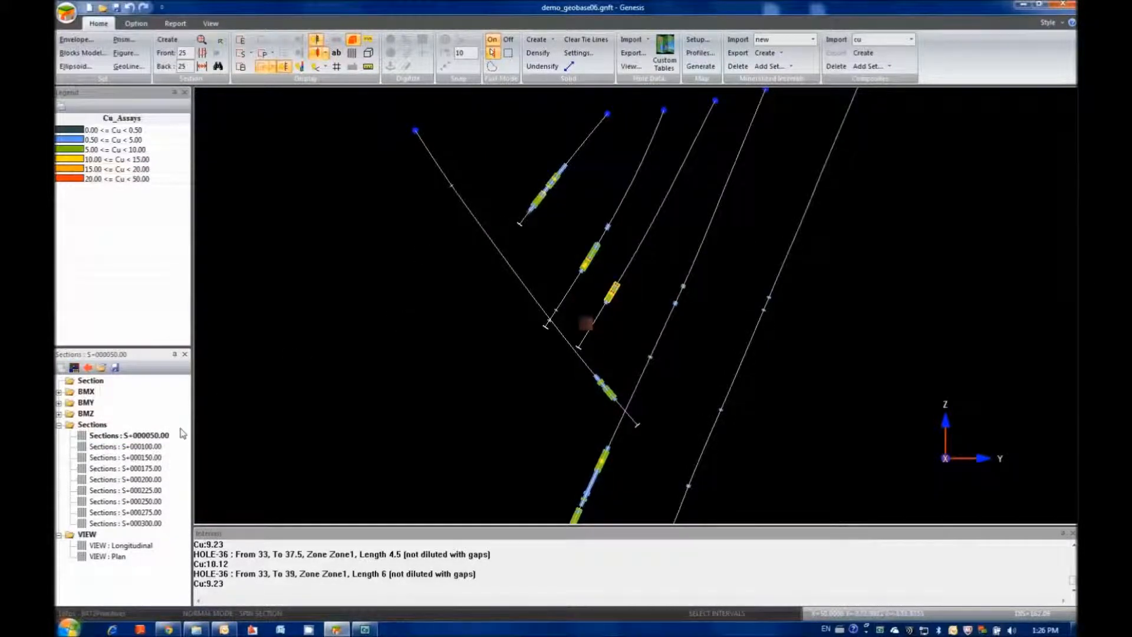
{"action": "double_click", "coordinate": [137, 446]}
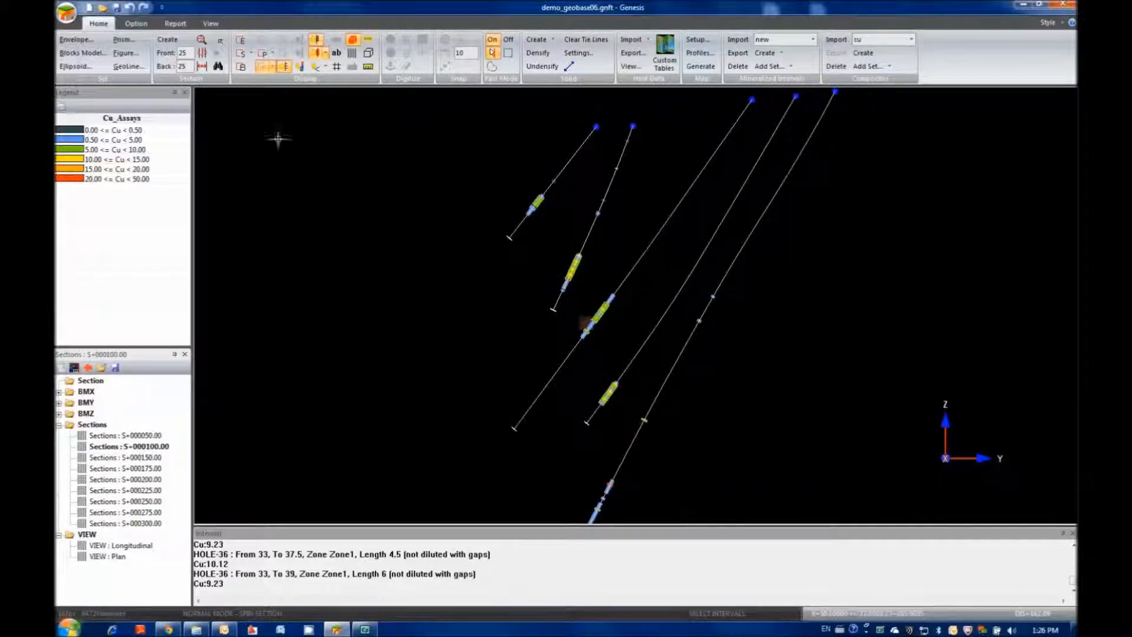
{"action": "left_click", "coordinate": [317, 53]}
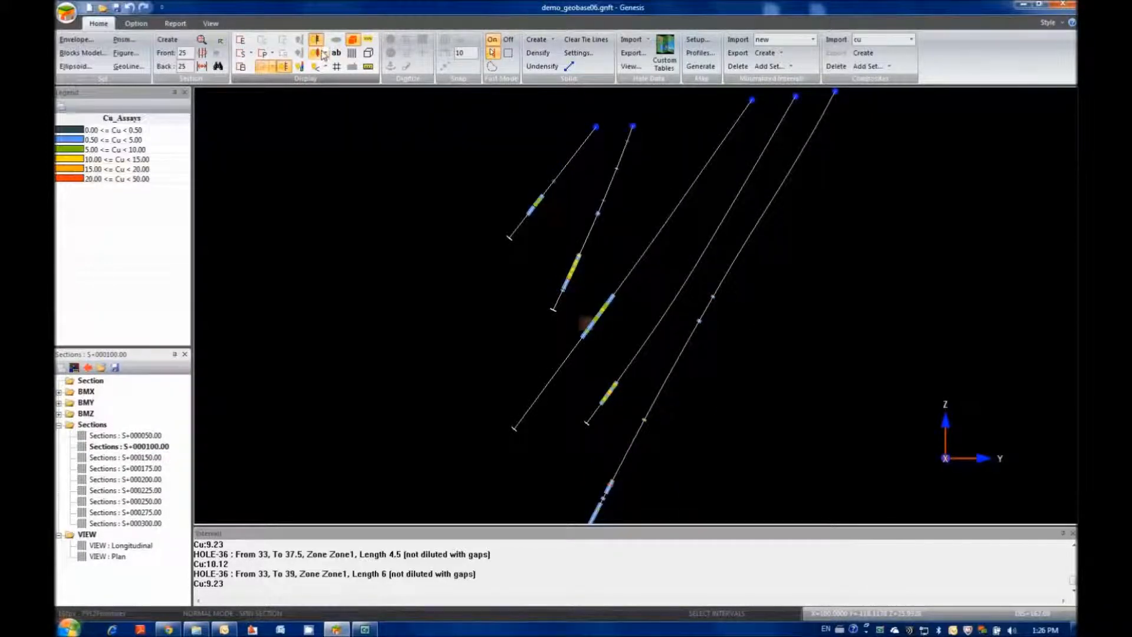
{"action": "left_click", "coordinate": [316, 40]}
{"action": "left_click", "coordinate": [317, 53]}
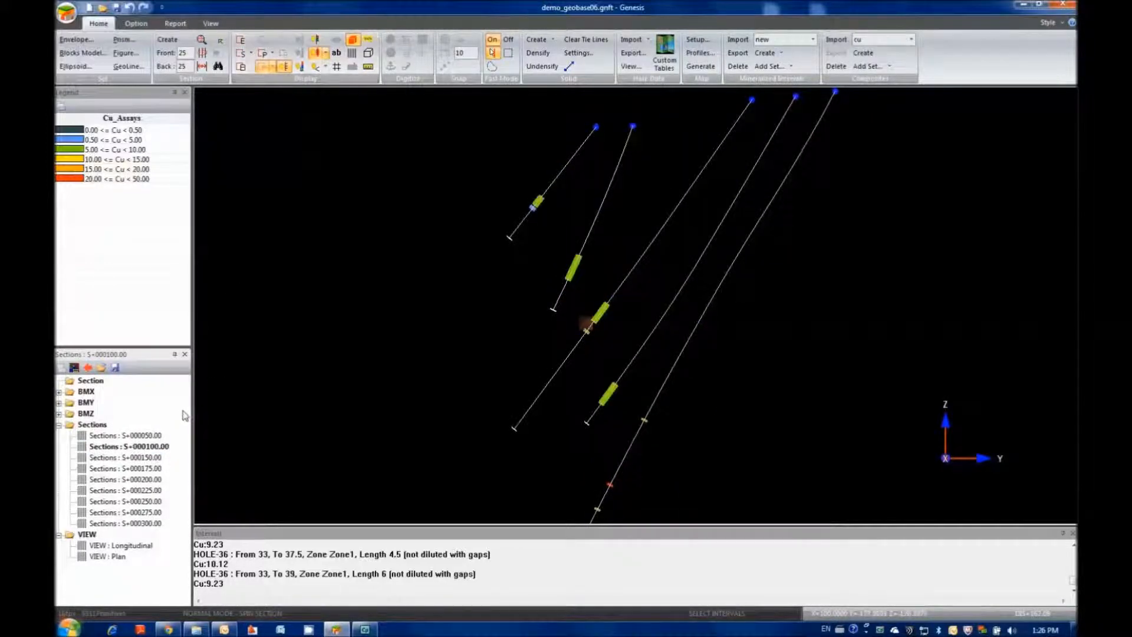
- Go through the sections from S+000150.00 to S+000300.00 to examine the generated intervals on each
{"action": "double_click", "coordinate": [133, 457]}
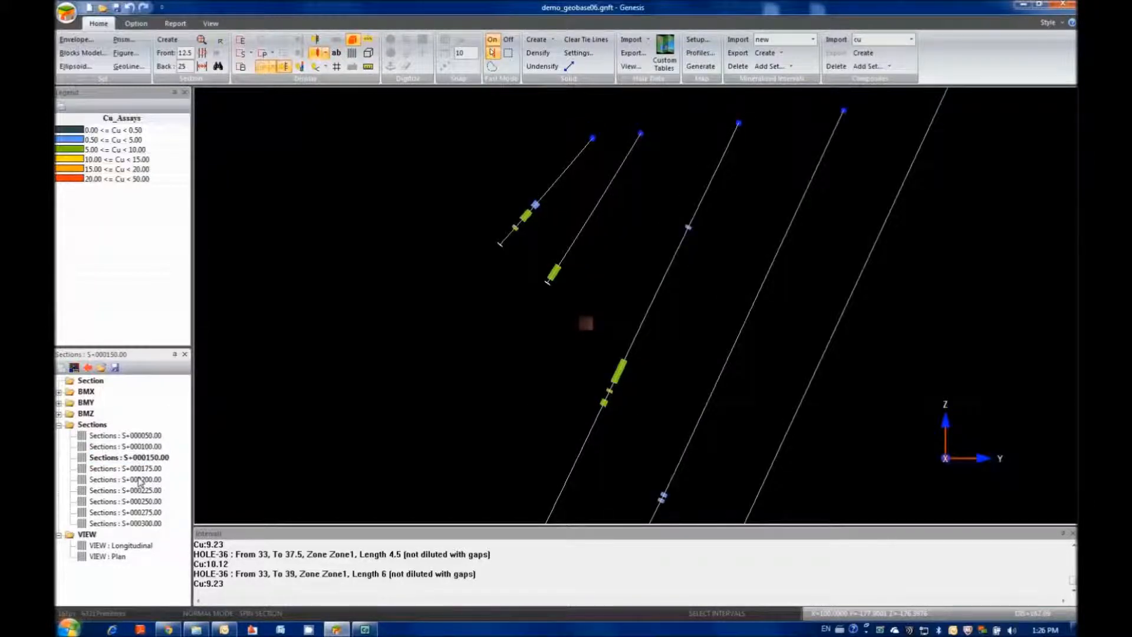
{"action": "double_click", "coordinate": [137, 469]}
{"action": "double_click", "coordinate": [141, 479]}
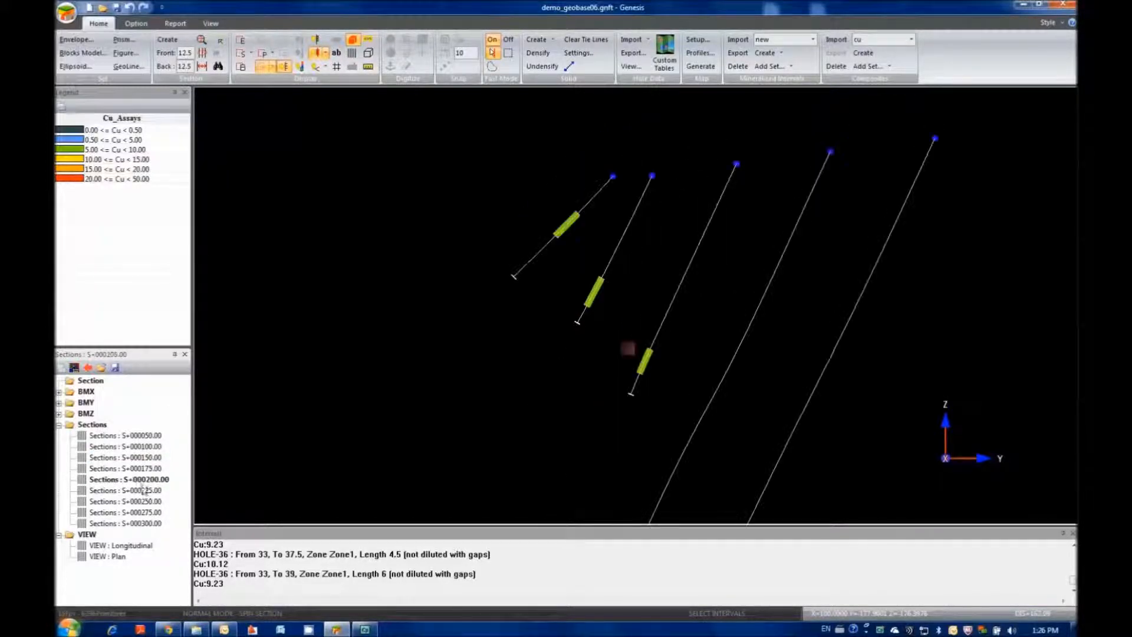
{"action": "double_click", "coordinate": [146, 501]}
{"action": "double_click", "coordinate": [148, 512]}
{"action": "left_click", "coordinate": [148, 522]}
{"action": "double_click", "coordinate": [148, 522]}
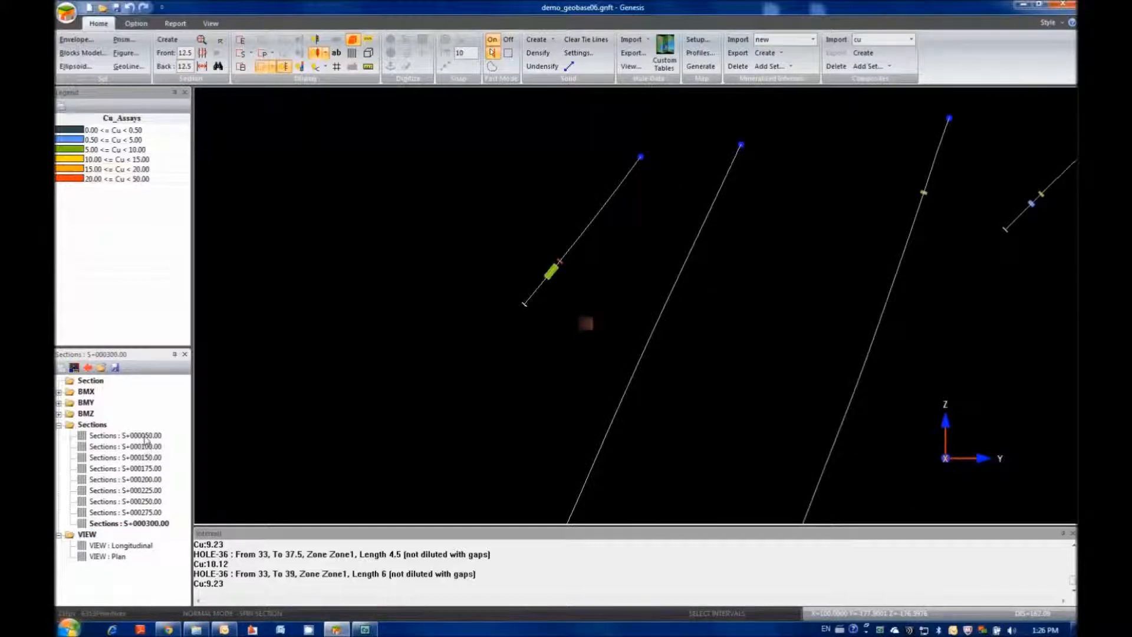
- Review the intervals again on the sections between S+000100.00 and S+000225.00, finishing on section S+000050.00
{"action": "double_click", "coordinate": [148, 447]}
{"action": "double_click", "coordinate": [143, 457]}
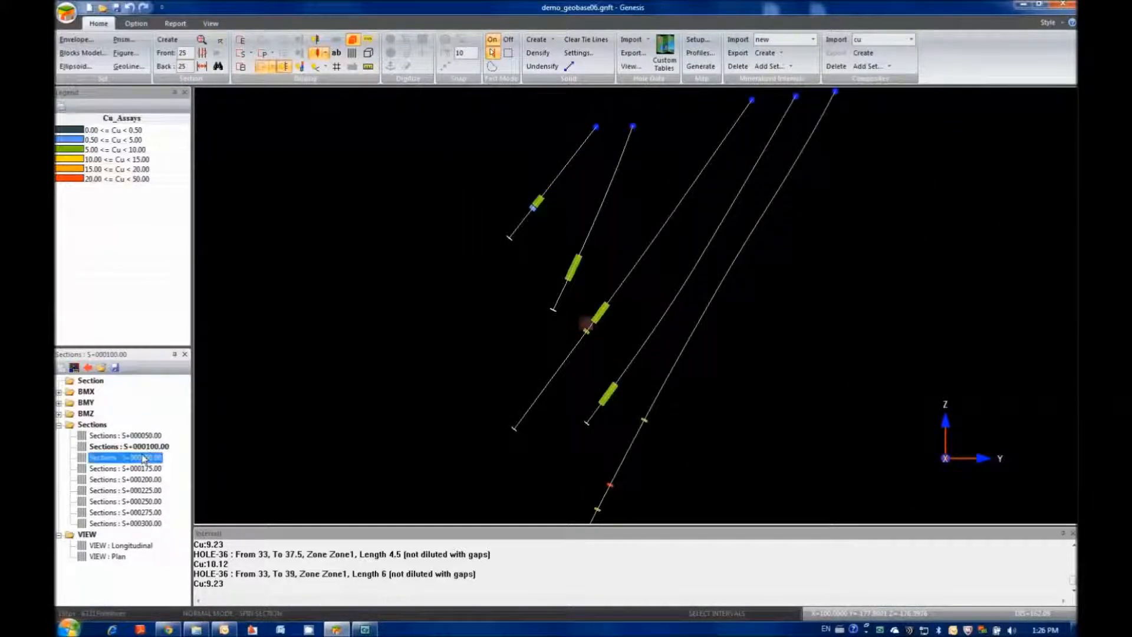
{"action": "double_click", "coordinate": [141, 468]}
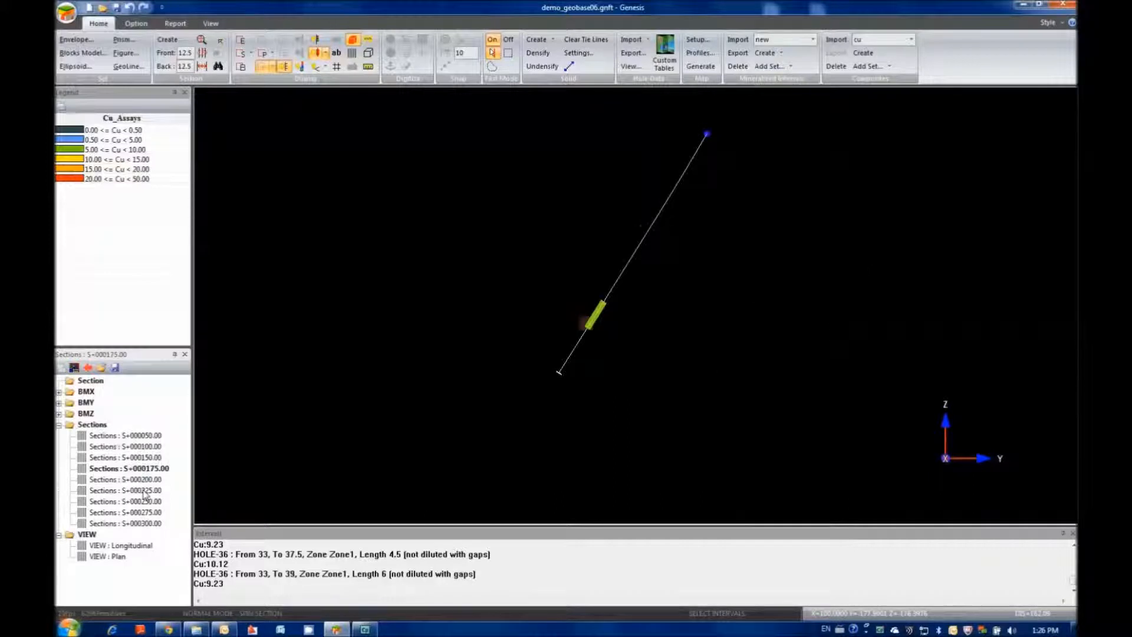
{"action": "double_click", "coordinate": [144, 490]}
{"action": "double_click", "coordinate": [143, 458]}
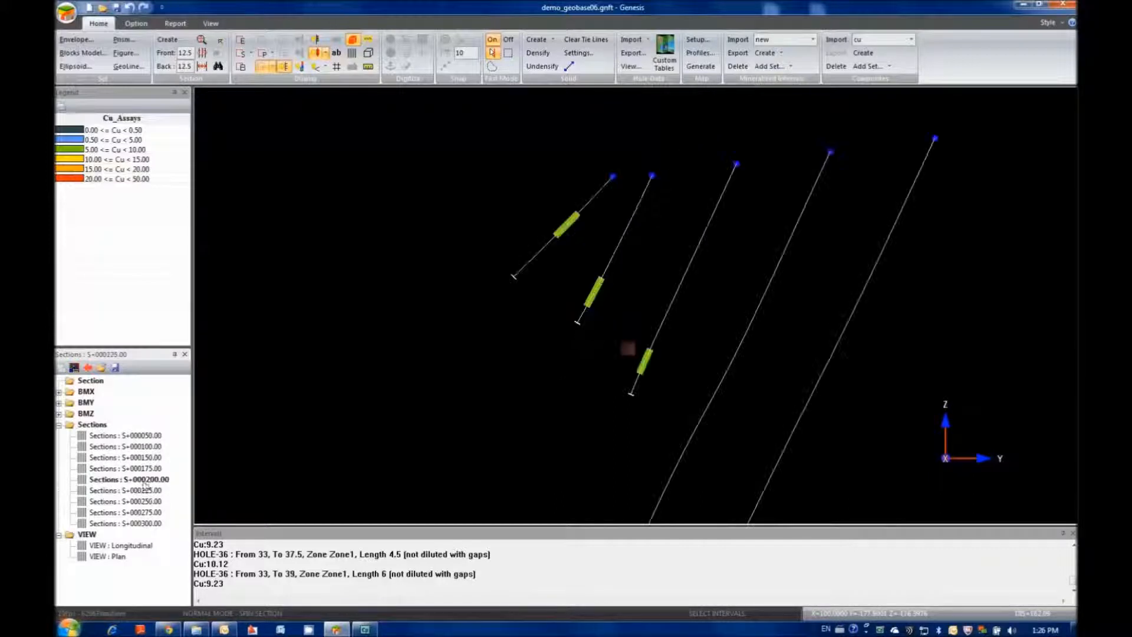
{"action": "double_click", "coordinate": [134, 436]}
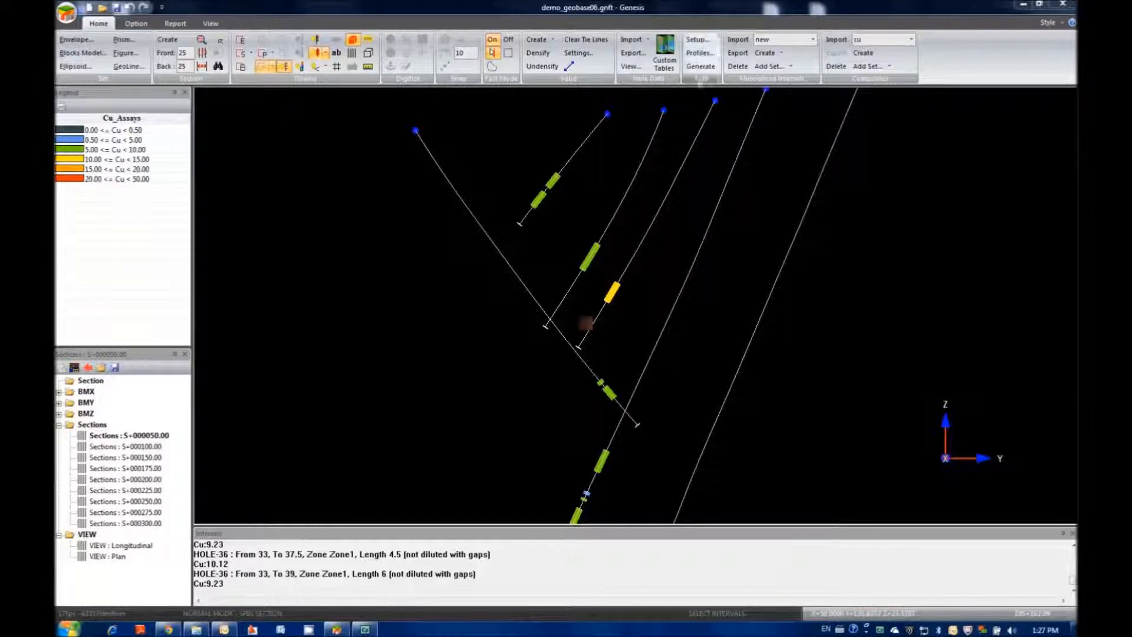
{"action": "left_click", "coordinate": [780, 53]}
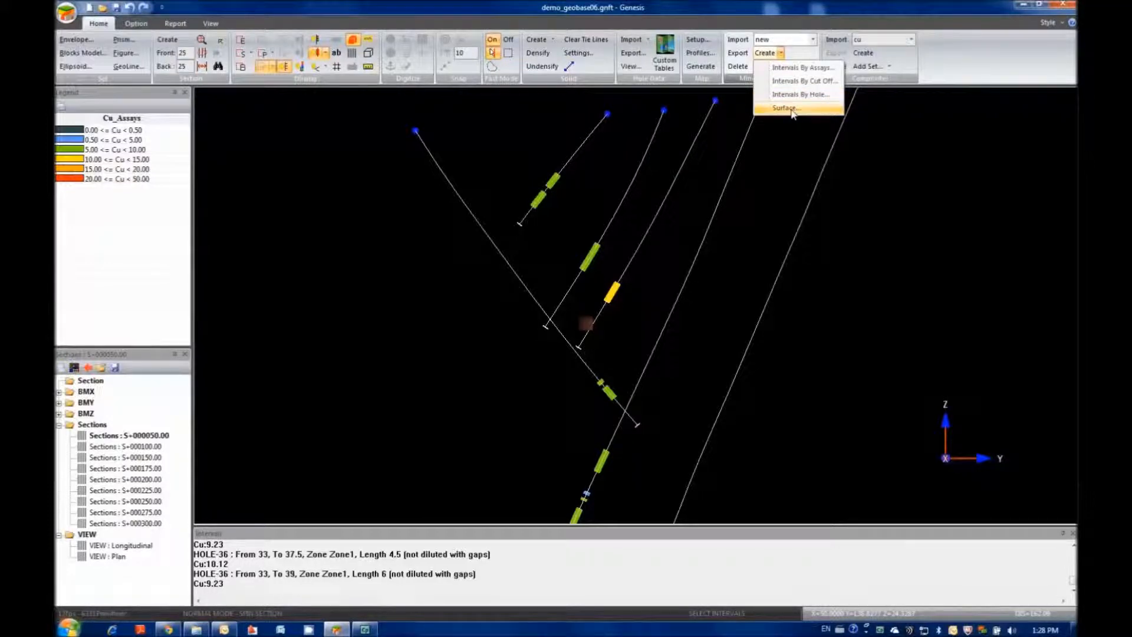
{"action": "left_click", "coordinate": [790, 109]}
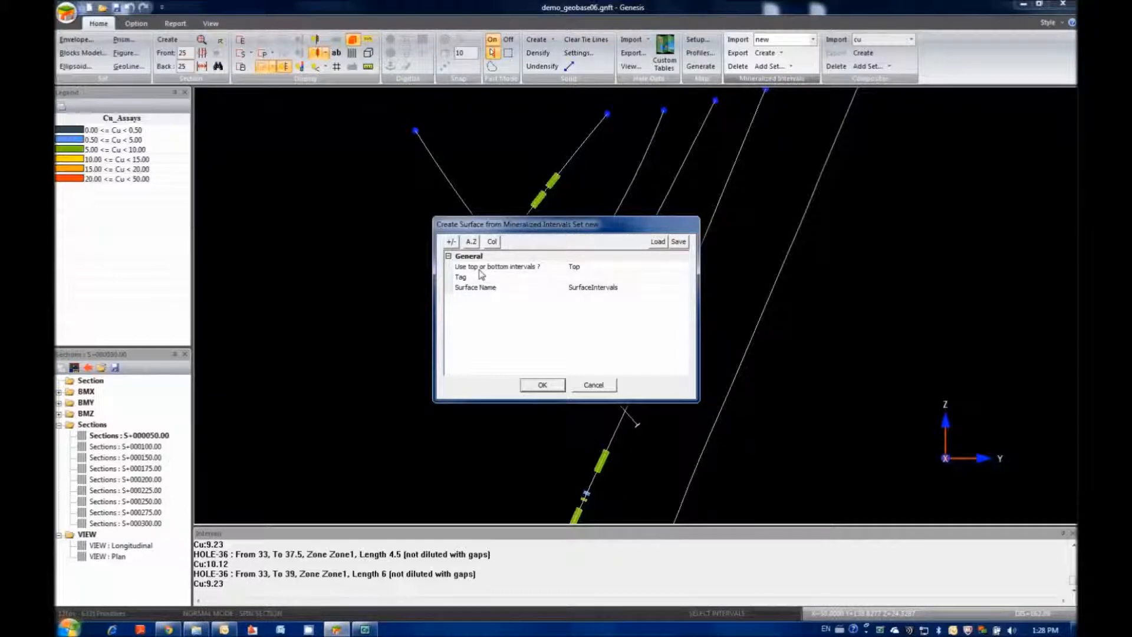
{"action": "left_click", "coordinate": [570, 270]}
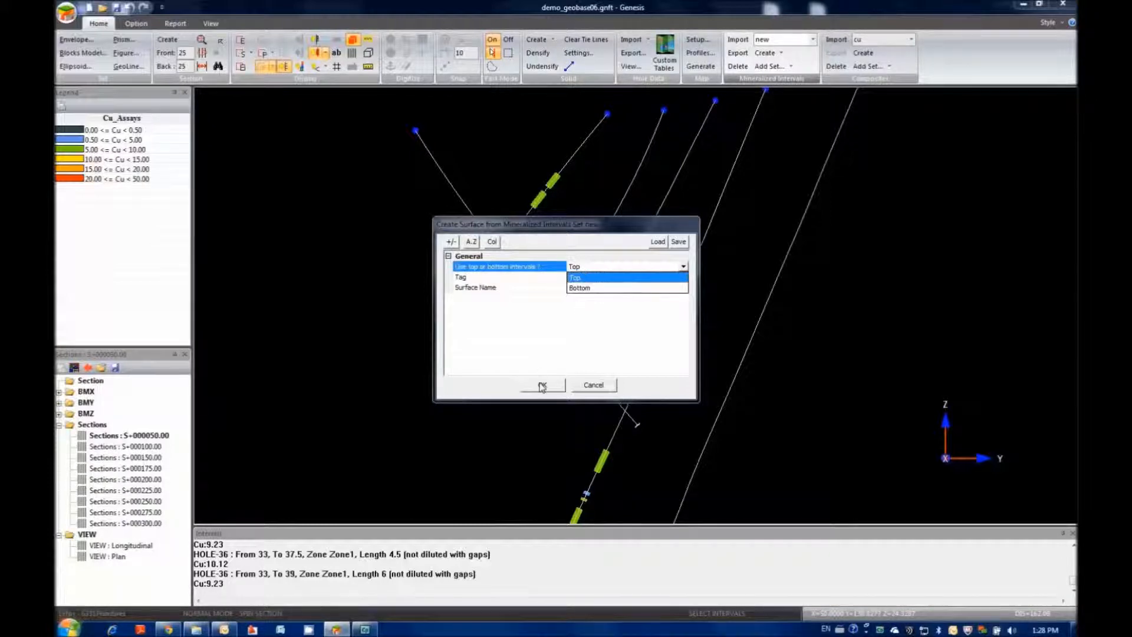
{"action": "left_click", "coordinate": [586, 389]}
{"action": "left_click", "coordinate": [587, 385]}
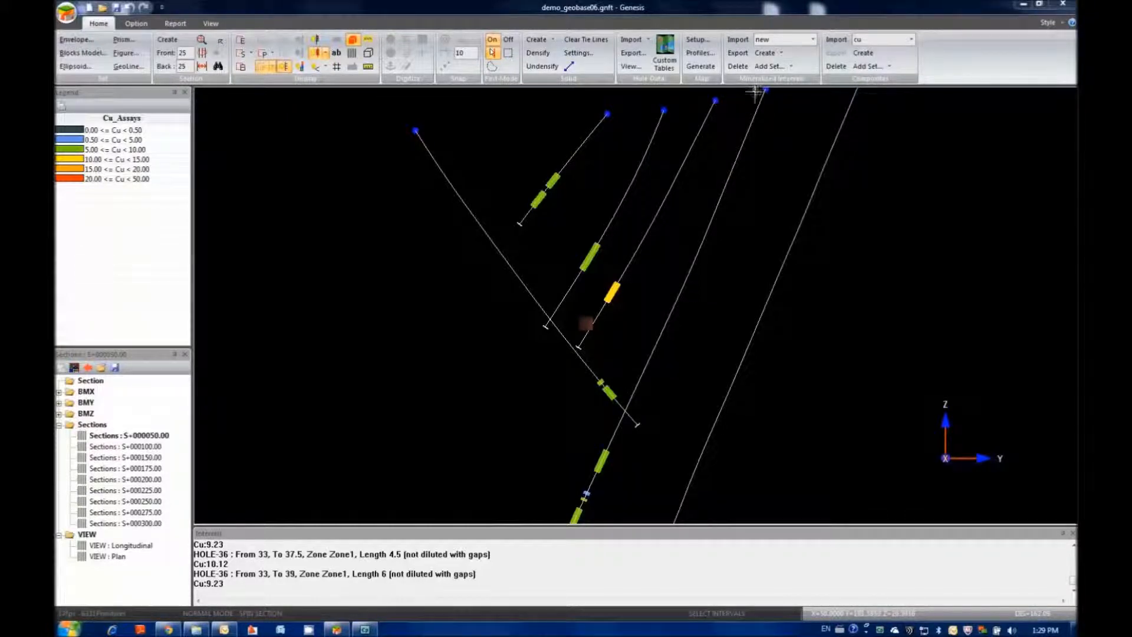
- Make Cu the active mineralized interval set and show it in the Longitudinal view
{"action": "left_click", "coordinate": [790, 66]}
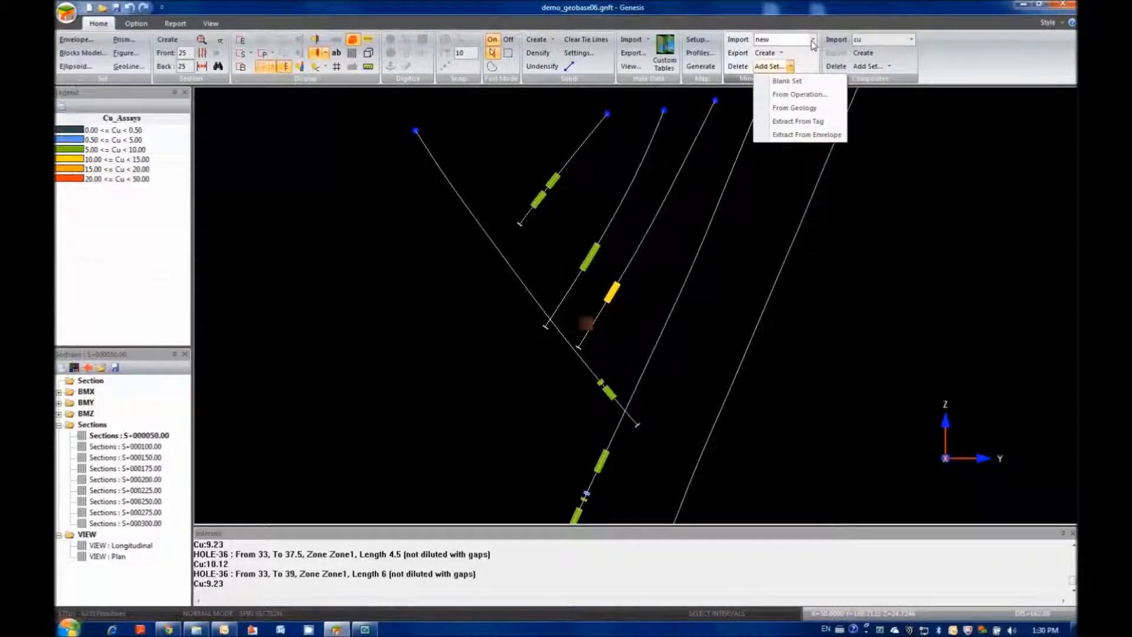
{"action": "left_click", "coordinate": [812, 41]}
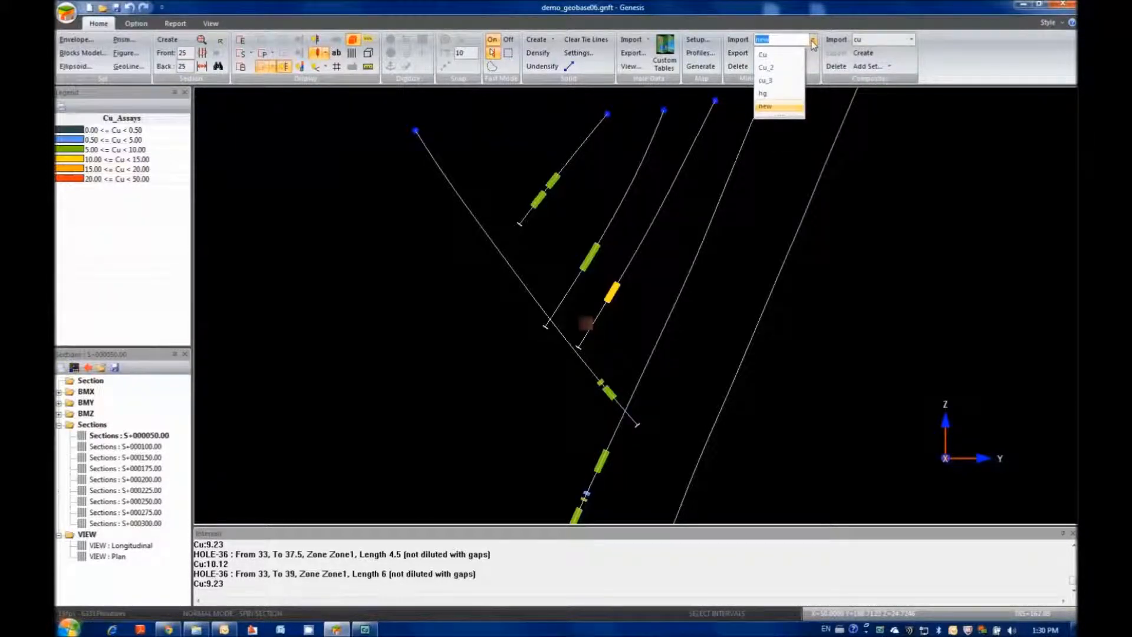
{"action": "left_click", "coordinate": [762, 55]}
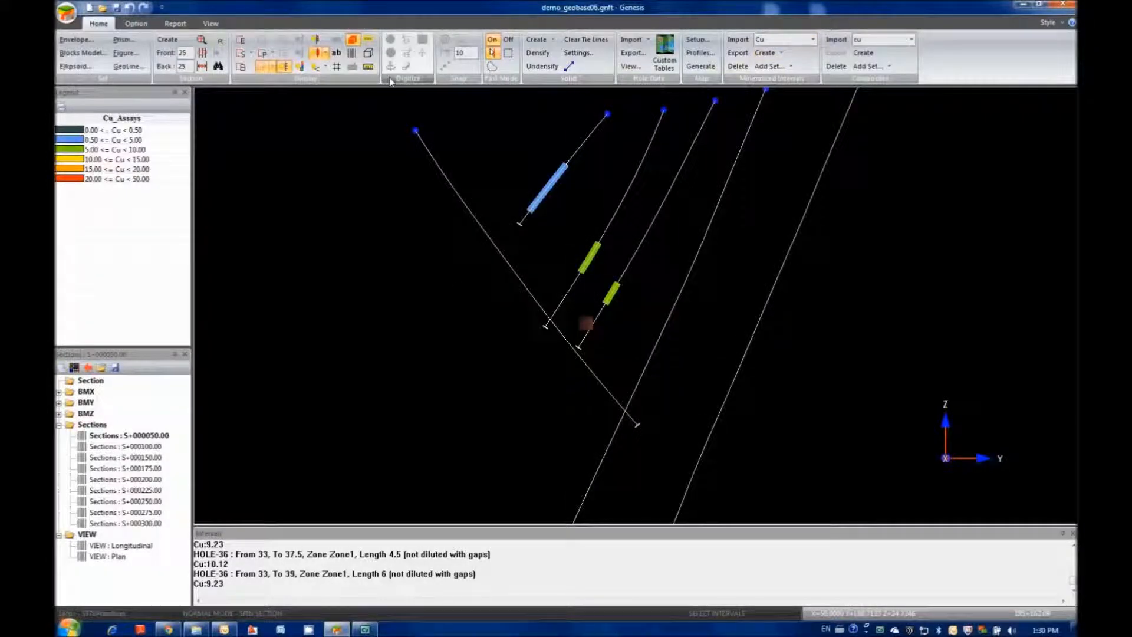
{"action": "double_click", "coordinate": [111, 546]}
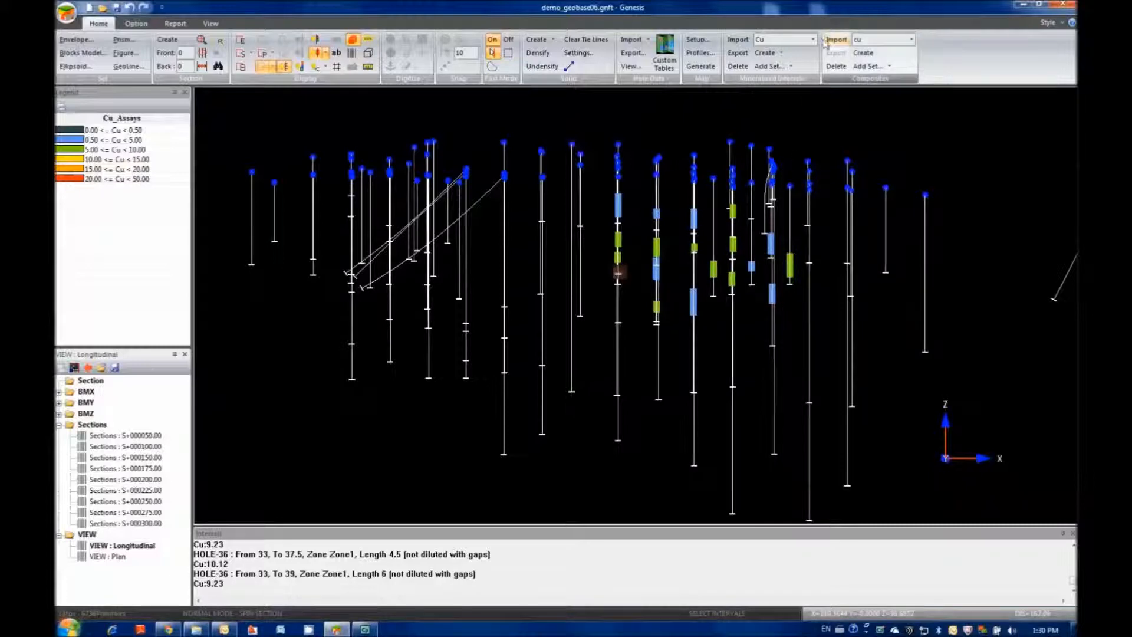
- Display the Cu_2, cu_3 and hg mineralized interval sets in turn to compare them in the Longitudinal view, finishing on the set named new
{"action": "left_click", "coordinate": [813, 40]}
{"action": "left_click", "coordinate": [794, 67]}
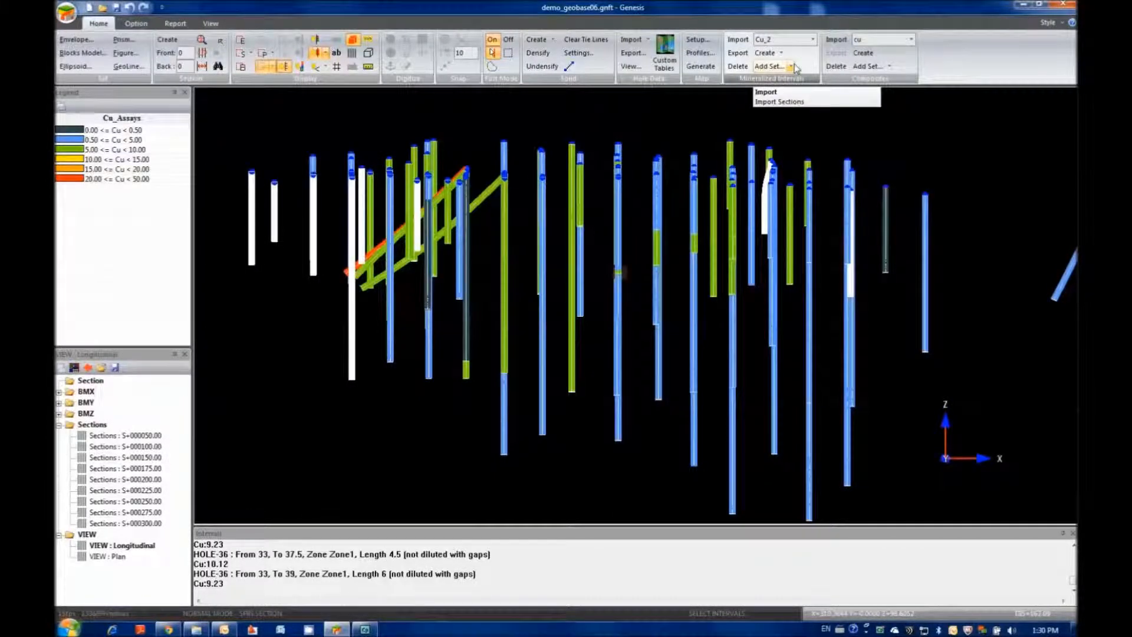
{"action": "left_click", "coordinate": [813, 39]}
{"action": "left_click", "coordinate": [774, 83]}
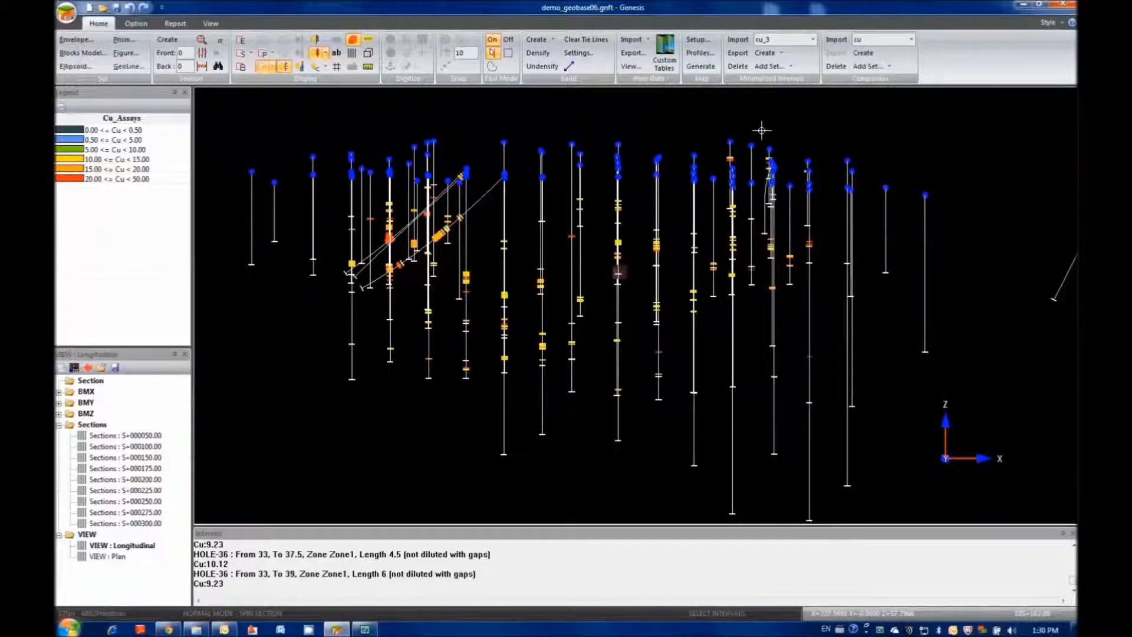
{"action": "left_click", "coordinate": [812, 40]}
{"action": "key", "text": "Down"}
{"action": "key", "text": "Return"}
{"action": "left_click", "coordinate": [814, 40]}
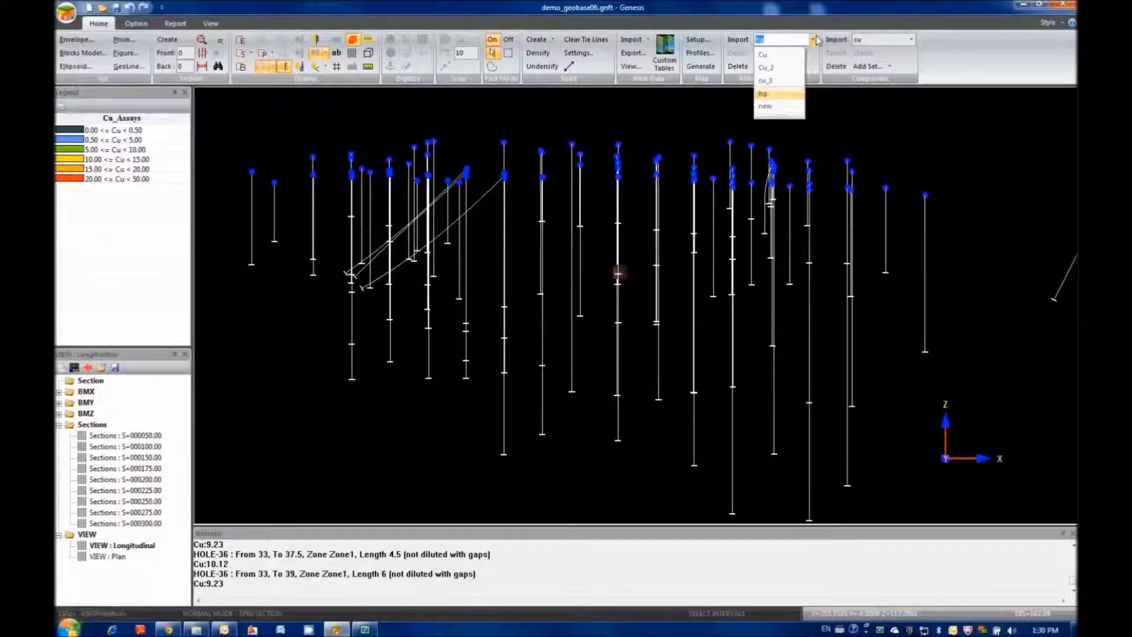
{"action": "left_click", "coordinate": [772, 106]}
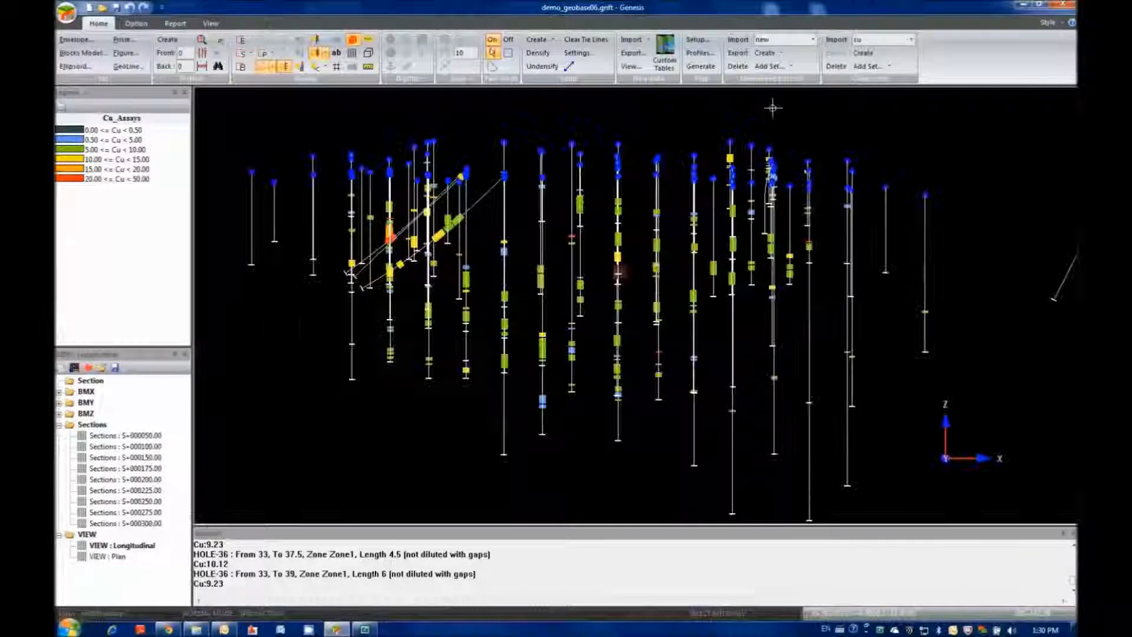